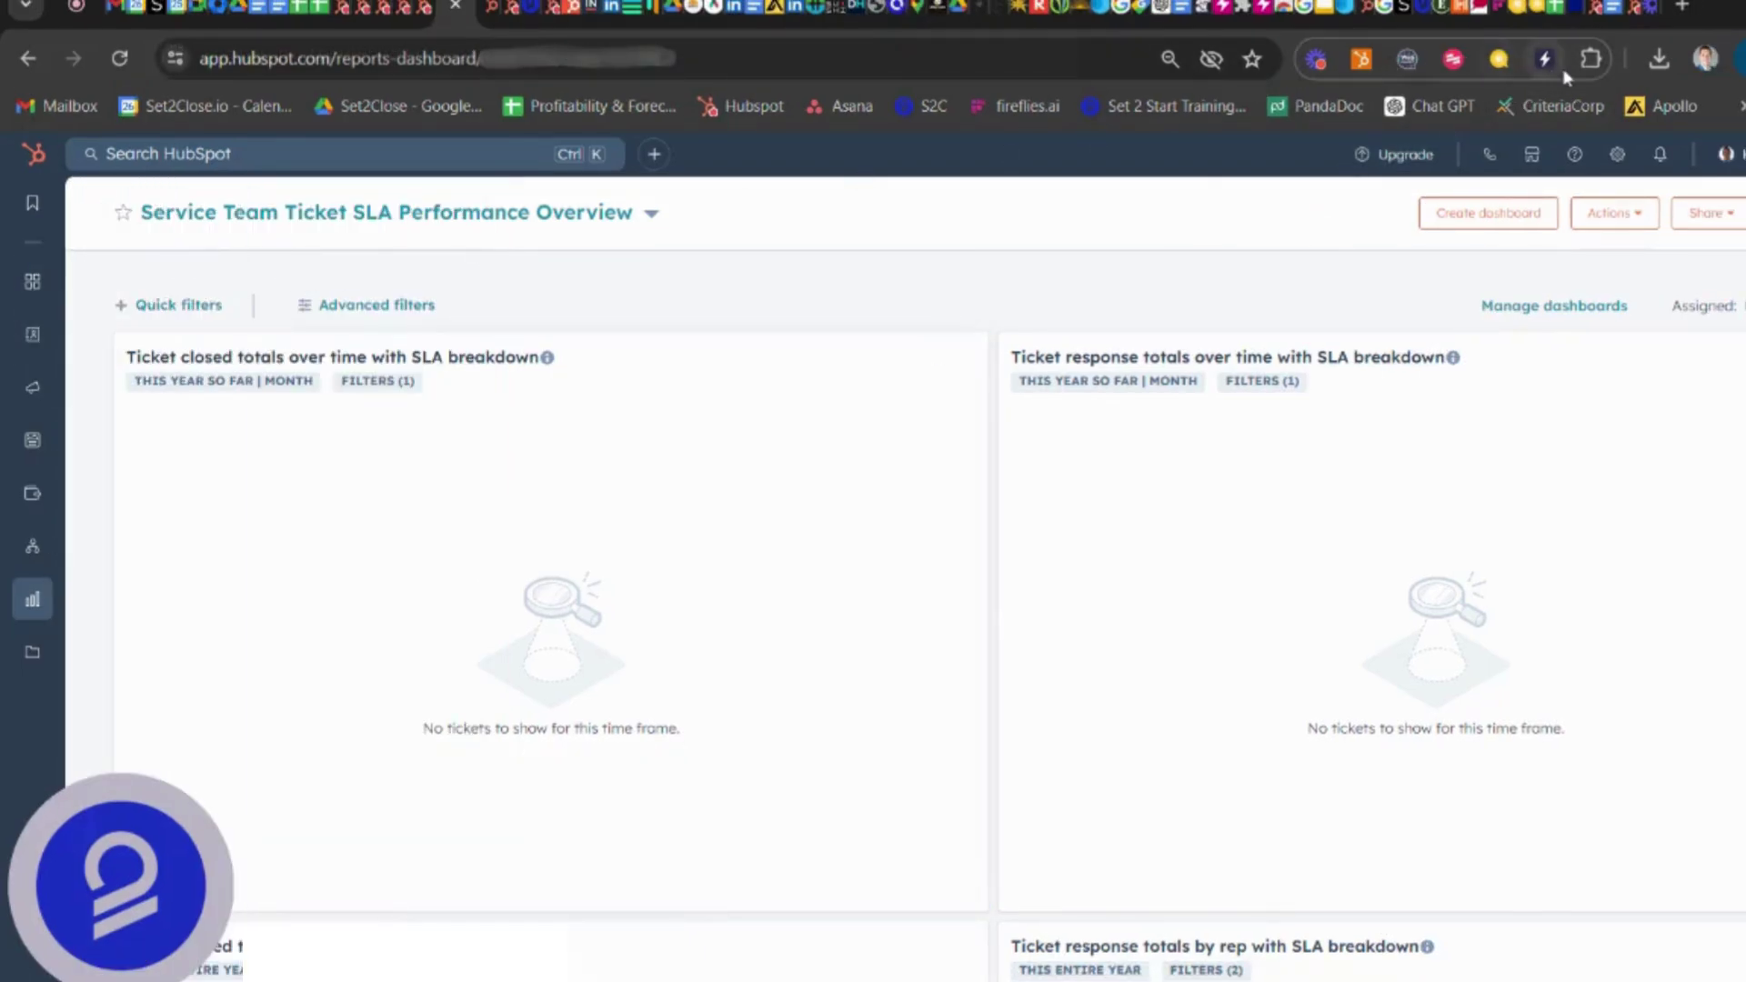
Step: Open Supered's Sidekick Cards section to list categories like Intro + Getting Started and HubSpot Records
{"action": "left_click", "coordinate": [1547, 60]}
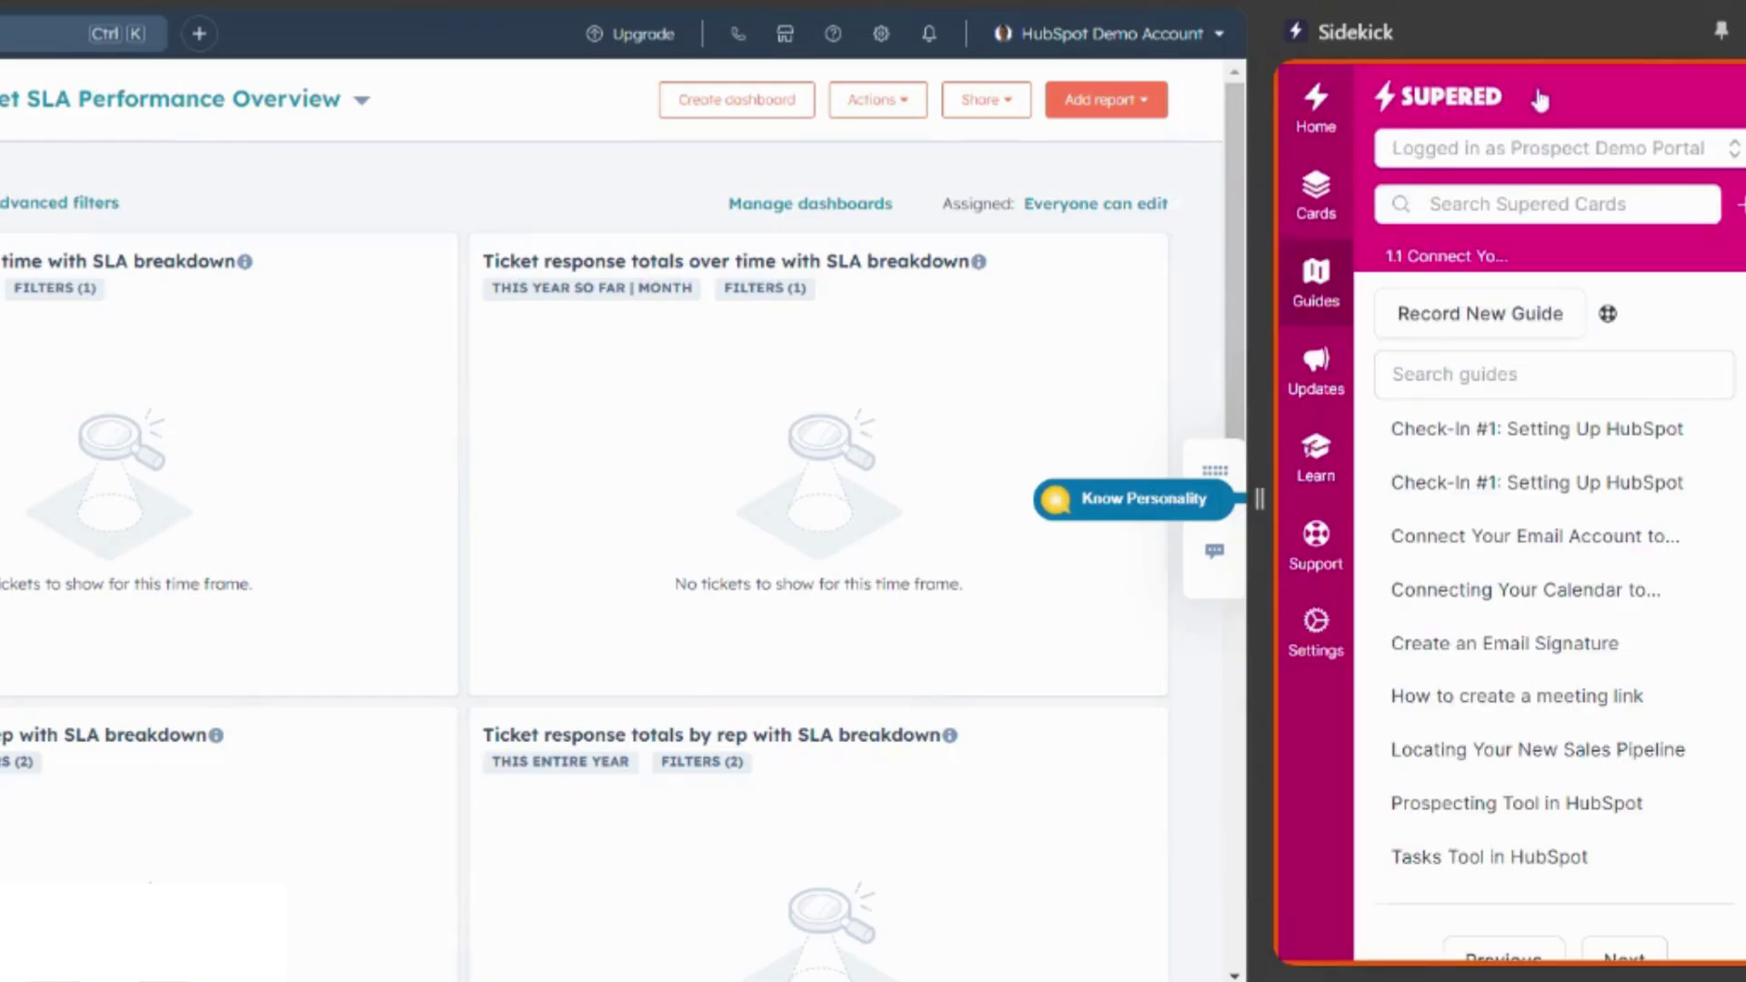
{"action": "left_click", "coordinate": [1335, 199]}
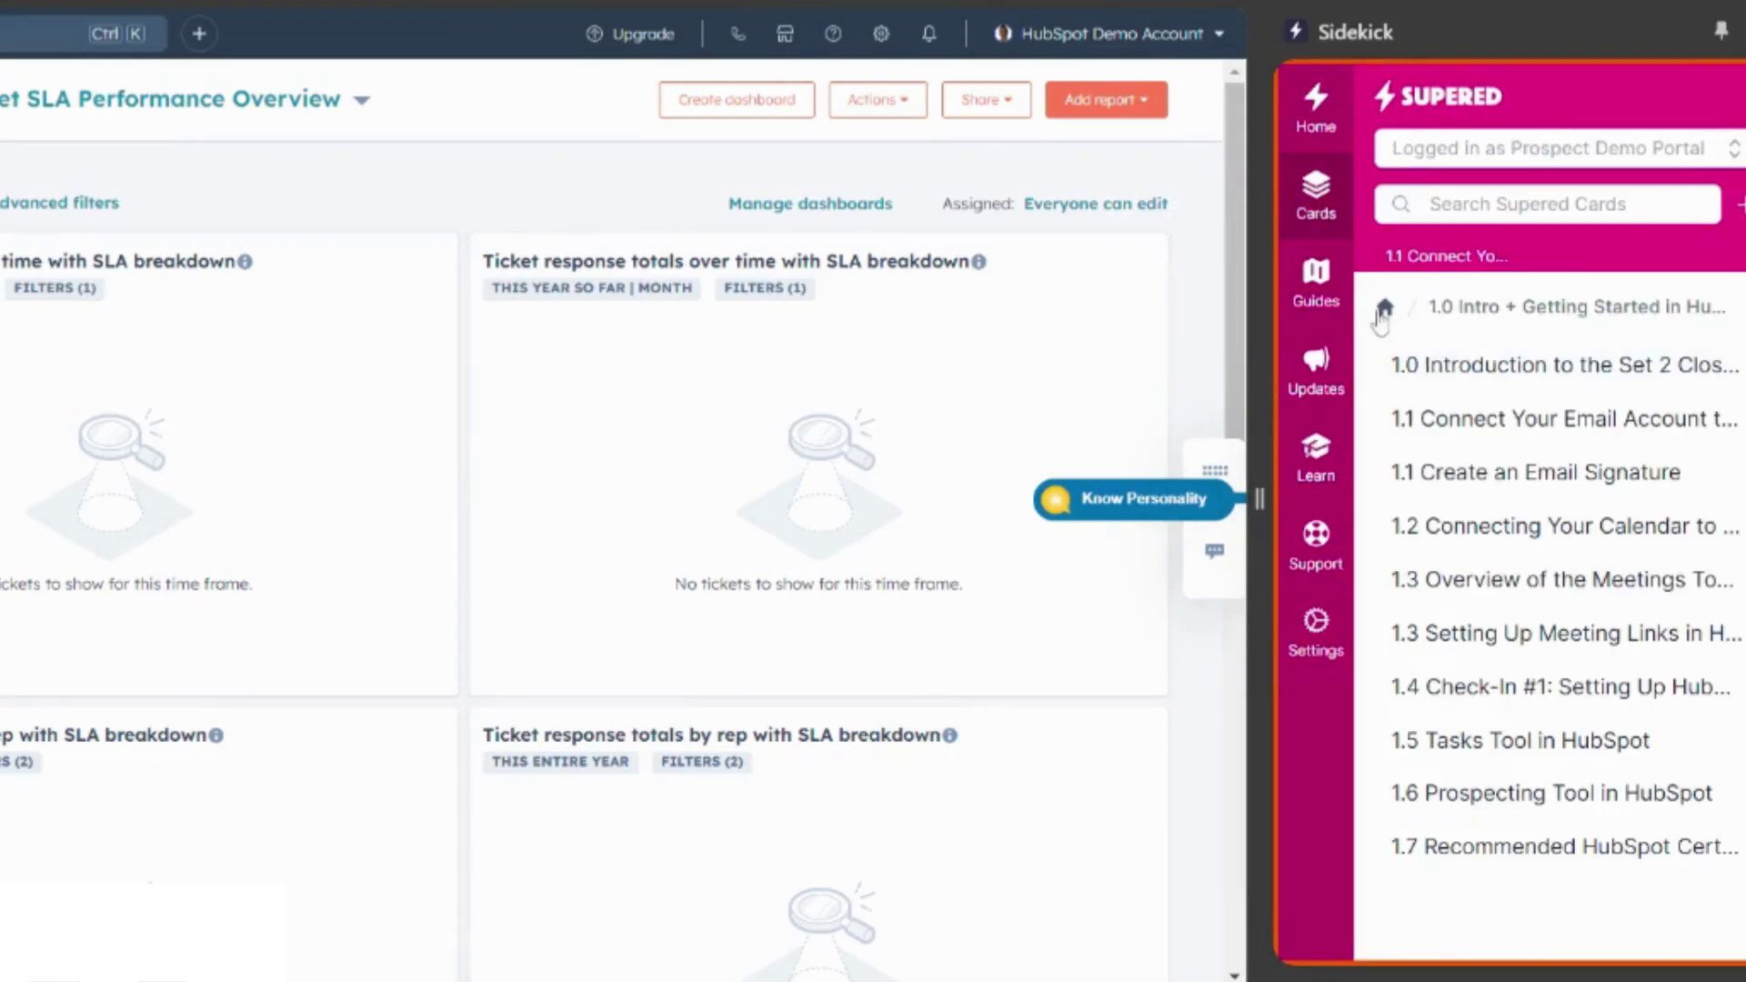
{"action": "left_click", "coordinate": [1385, 309]}
{"action": "scroll", "coordinate": [1460, 471], "scroll_direction": "down", "scroll_amount": 2}
{"action": "scroll", "coordinate": [1500, 656], "scroll_direction": "up", "scroll_amount": 2}
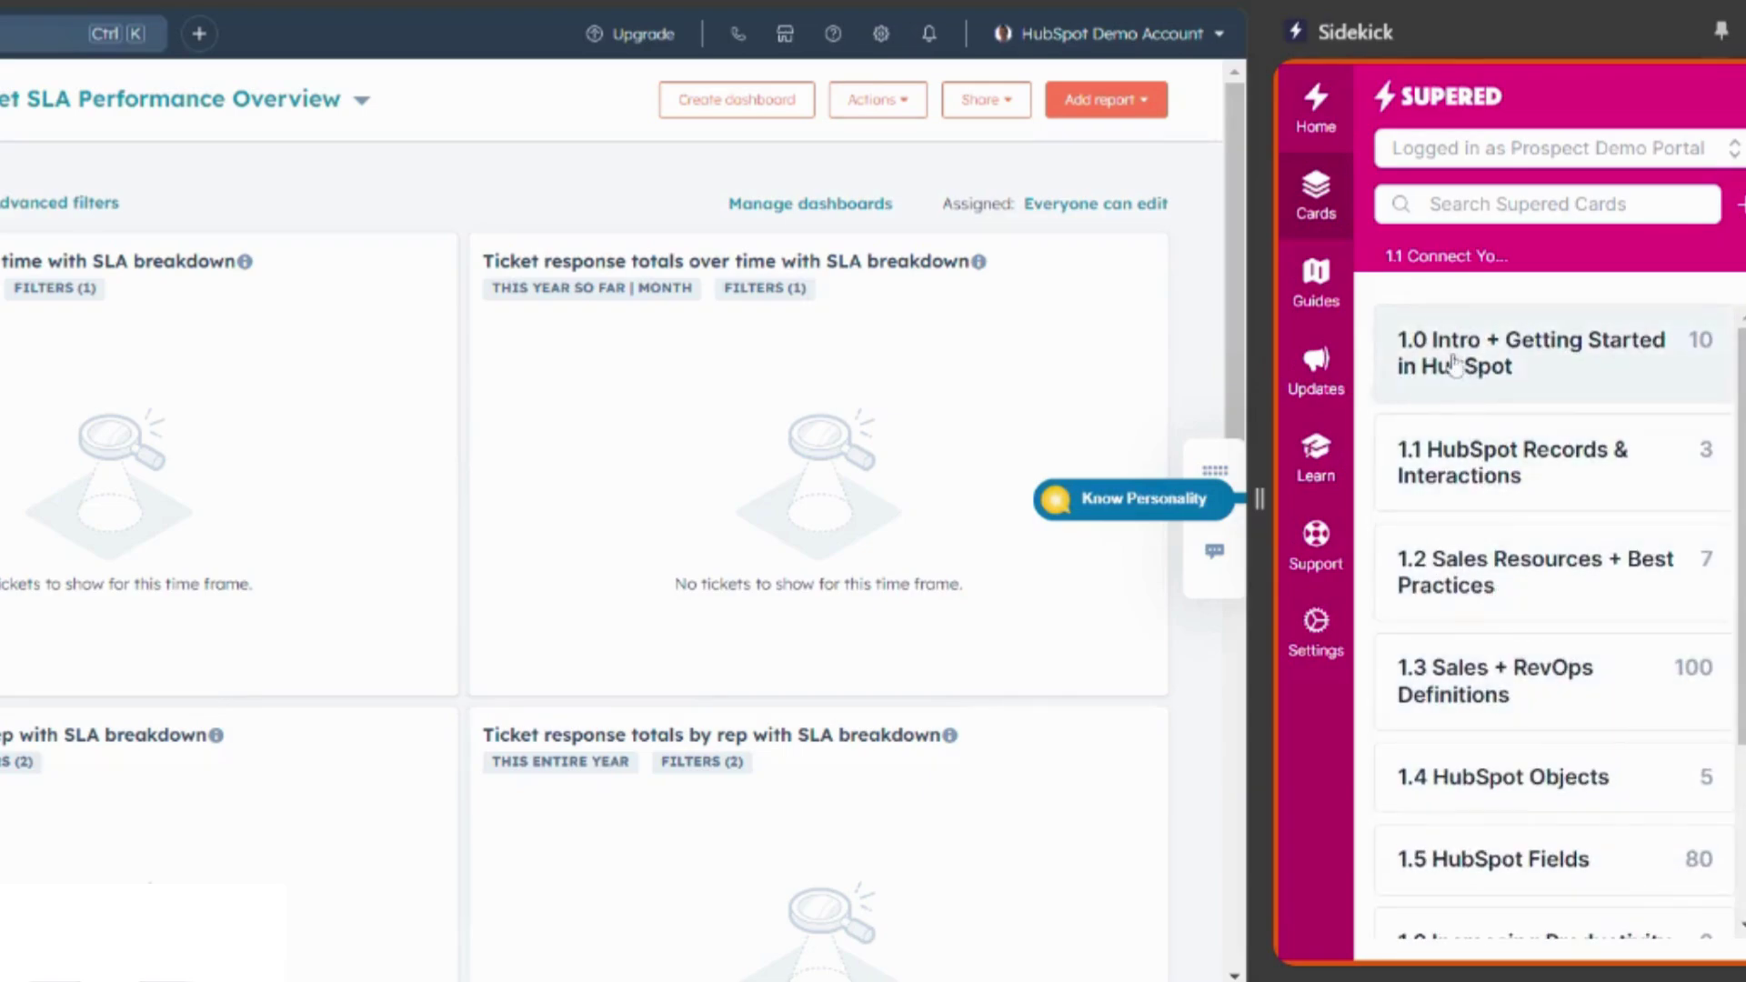
{"action": "scroll", "coordinate": [1480, 491], "scroll_direction": "down", "scroll_amount": 2}
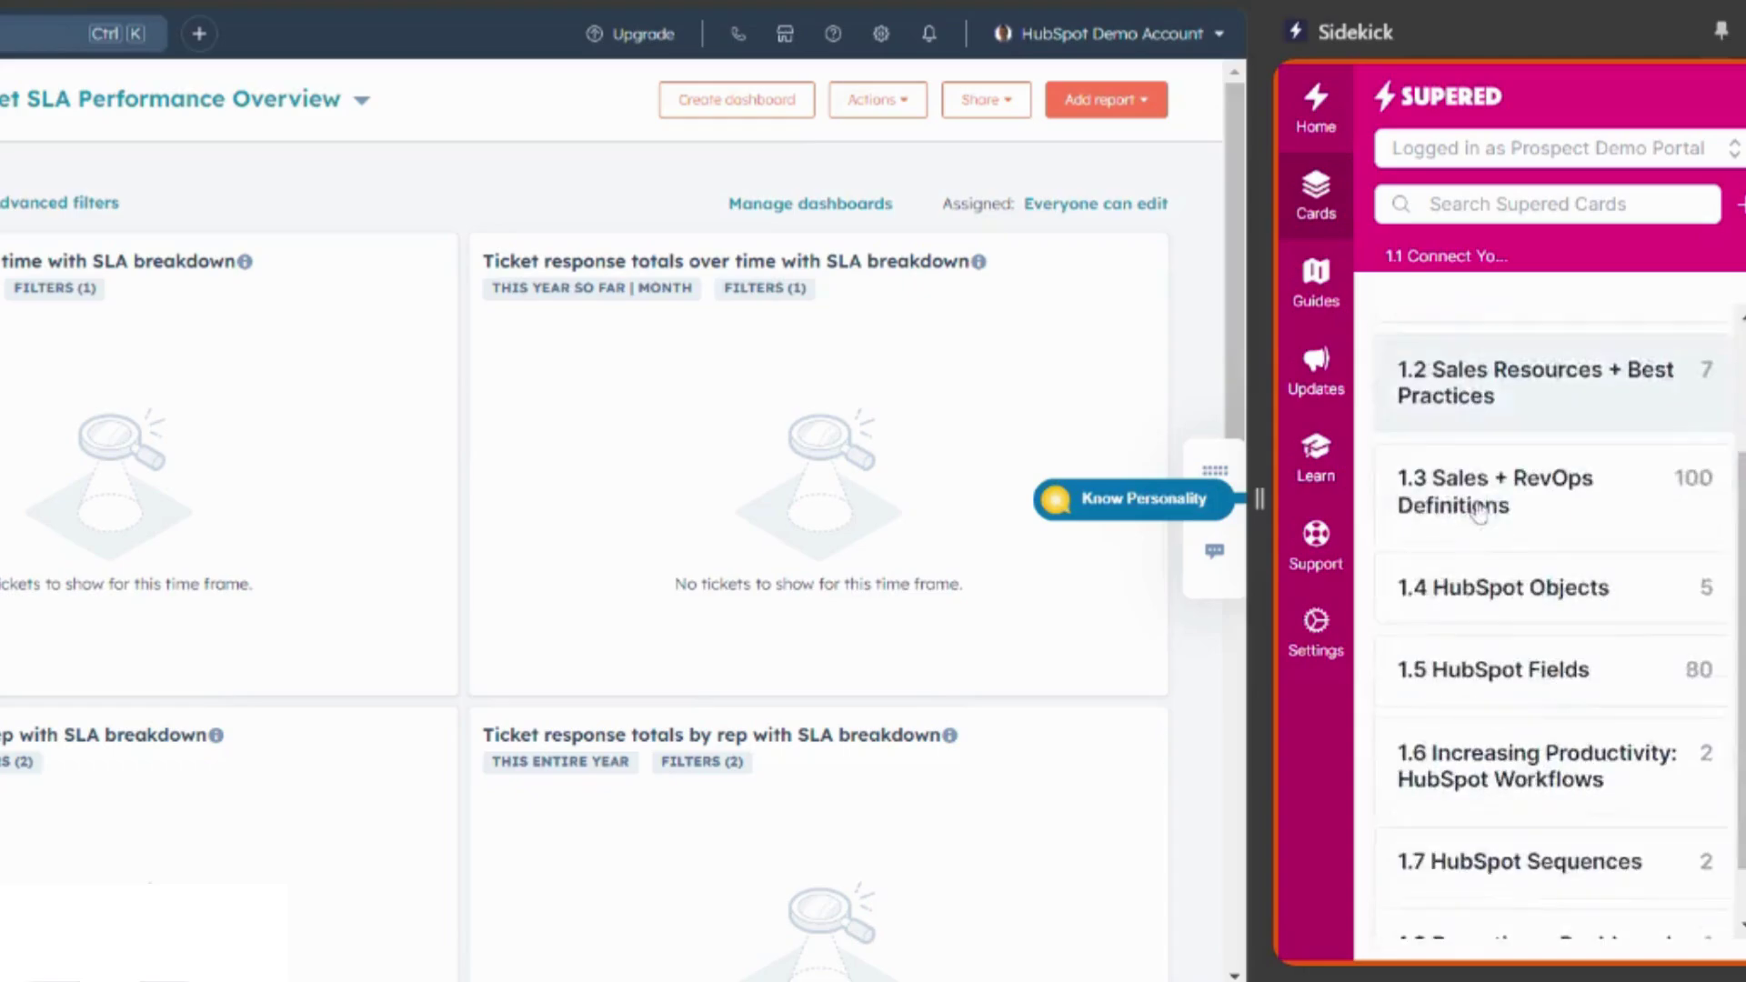
{"action": "scroll", "coordinate": [1471, 484], "scroll_direction": "up", "scroll_amount": 3}
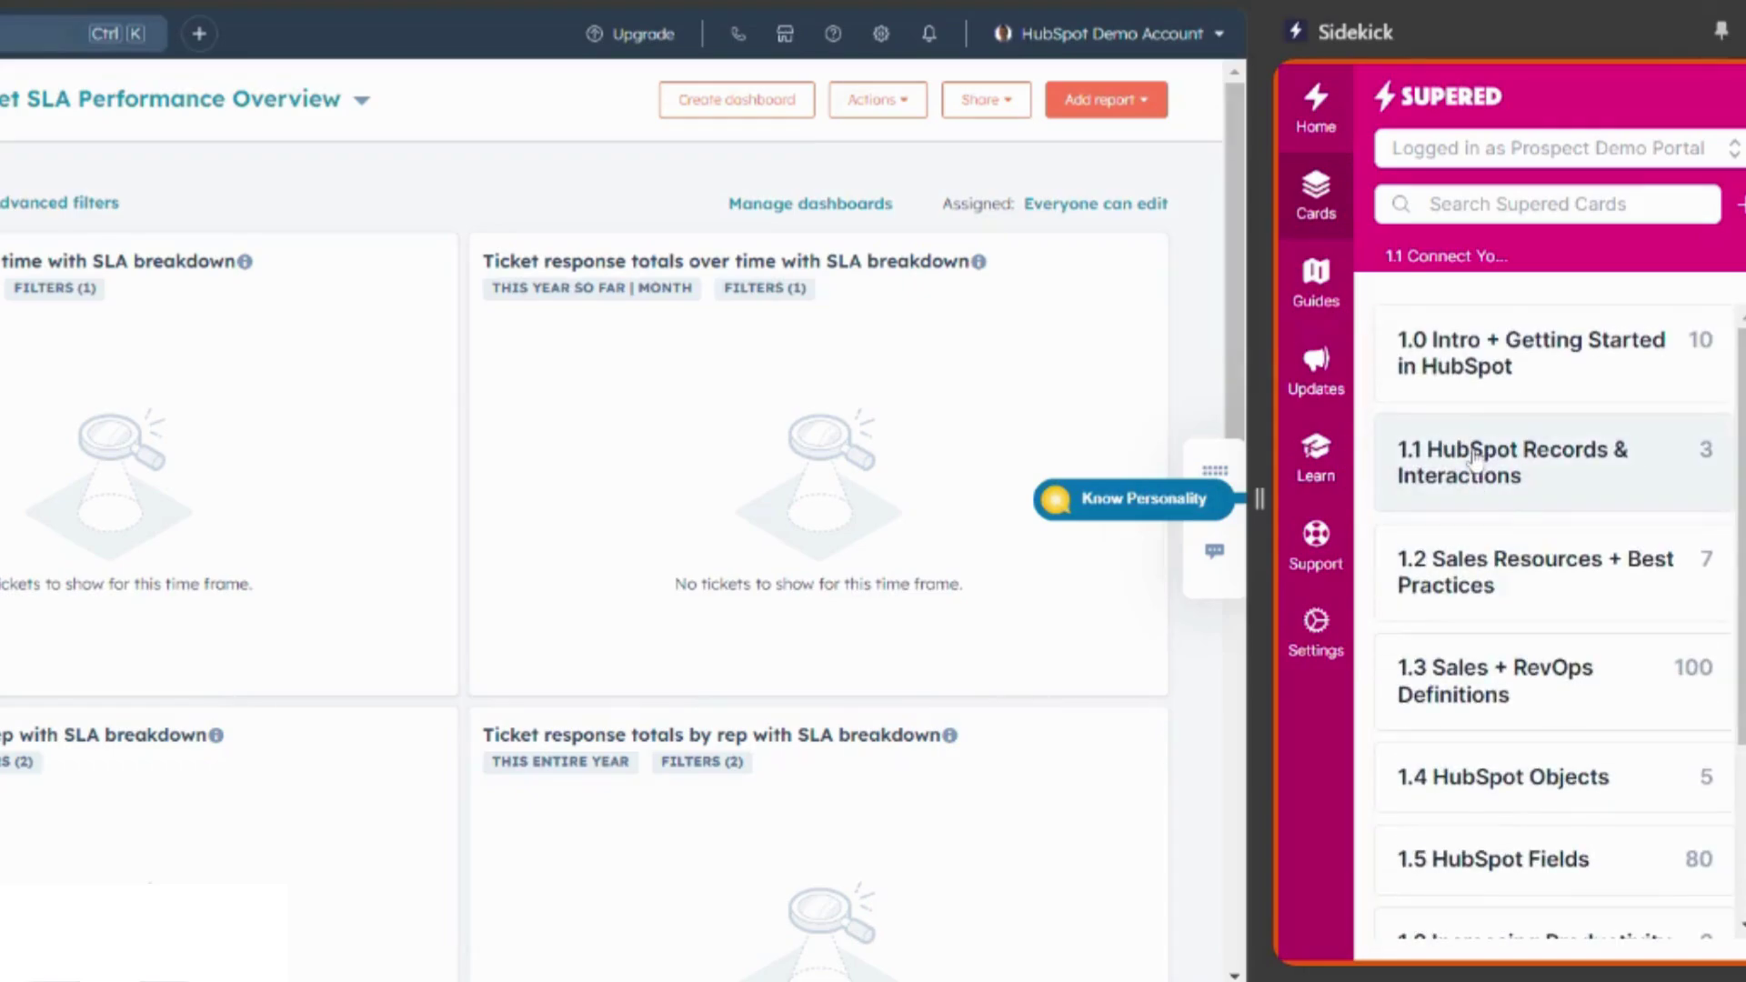
Step: Open the '1.0 Introduction to the Set 2 Close Starter Package!' card under 1.0 Intro + Getting Started
{"action": "left_click", "coordinate": [1492, 352]}
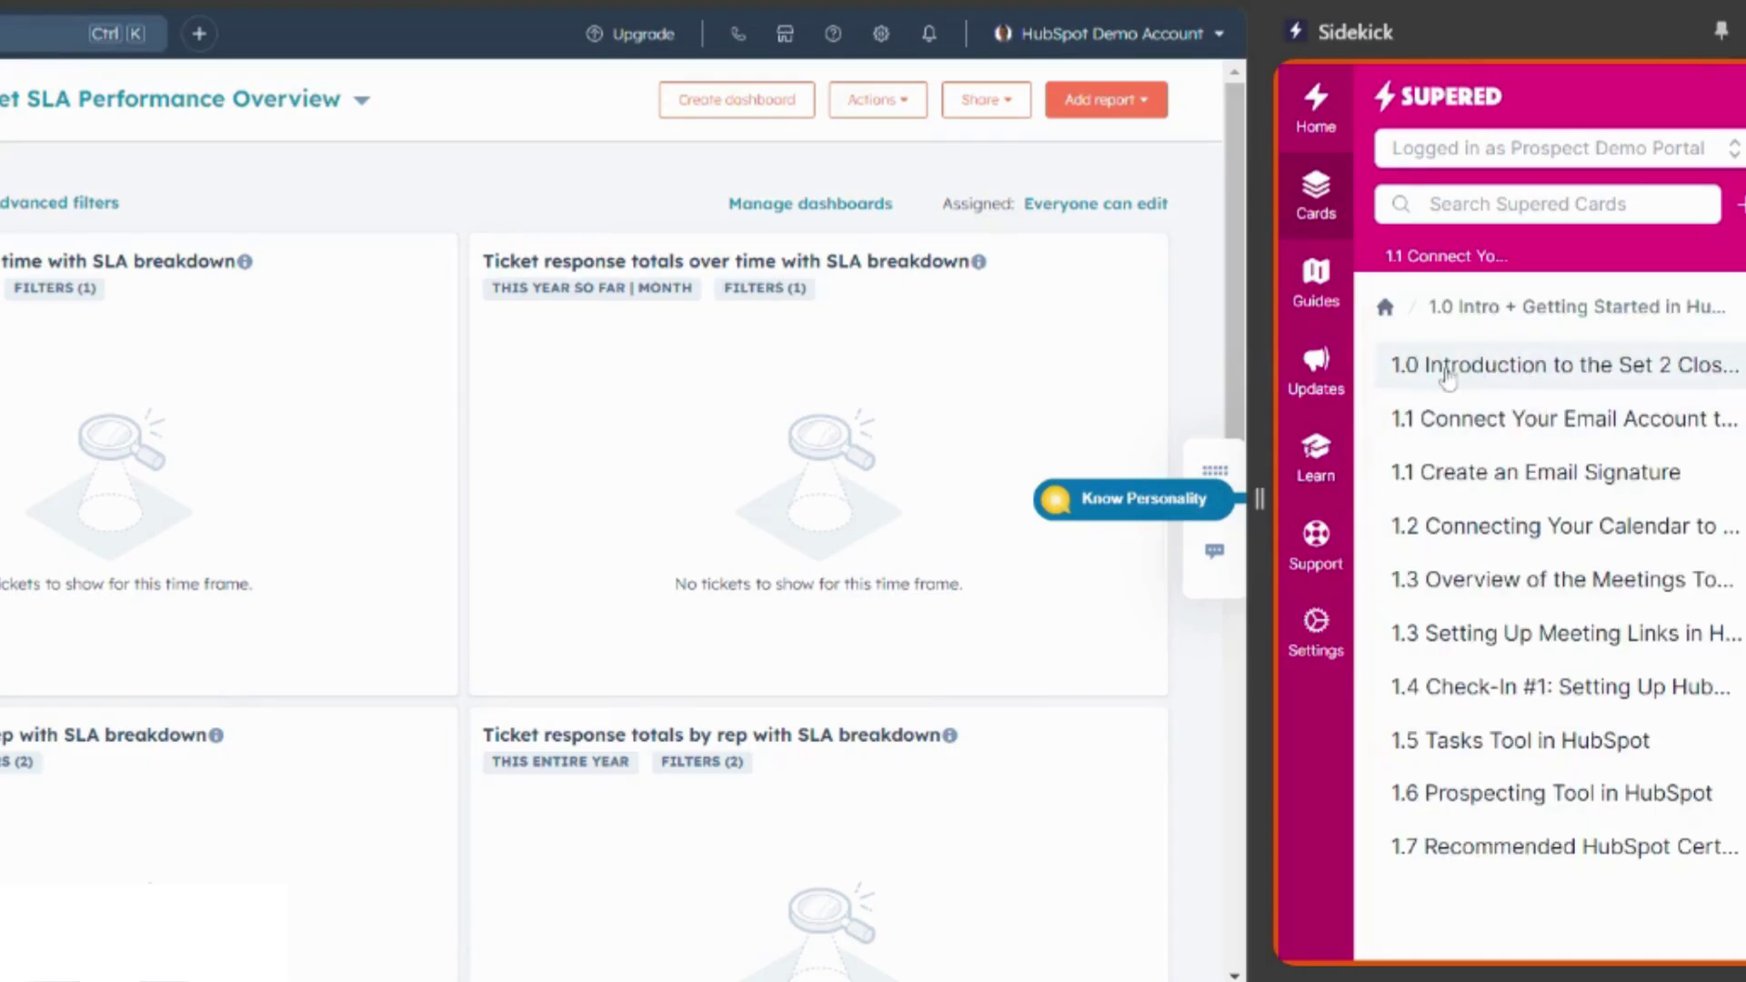
{"action": "left_click", "coordinate": [1512, 369]}
{"action": "scroll", "coordinate": [1520, 450], "scroll_direction": "down", "scroll_amount": 3}
{"action": "scroll", "coordinate": [1540, 494], "scroll_direction": "down", "scroll_amount": 2}
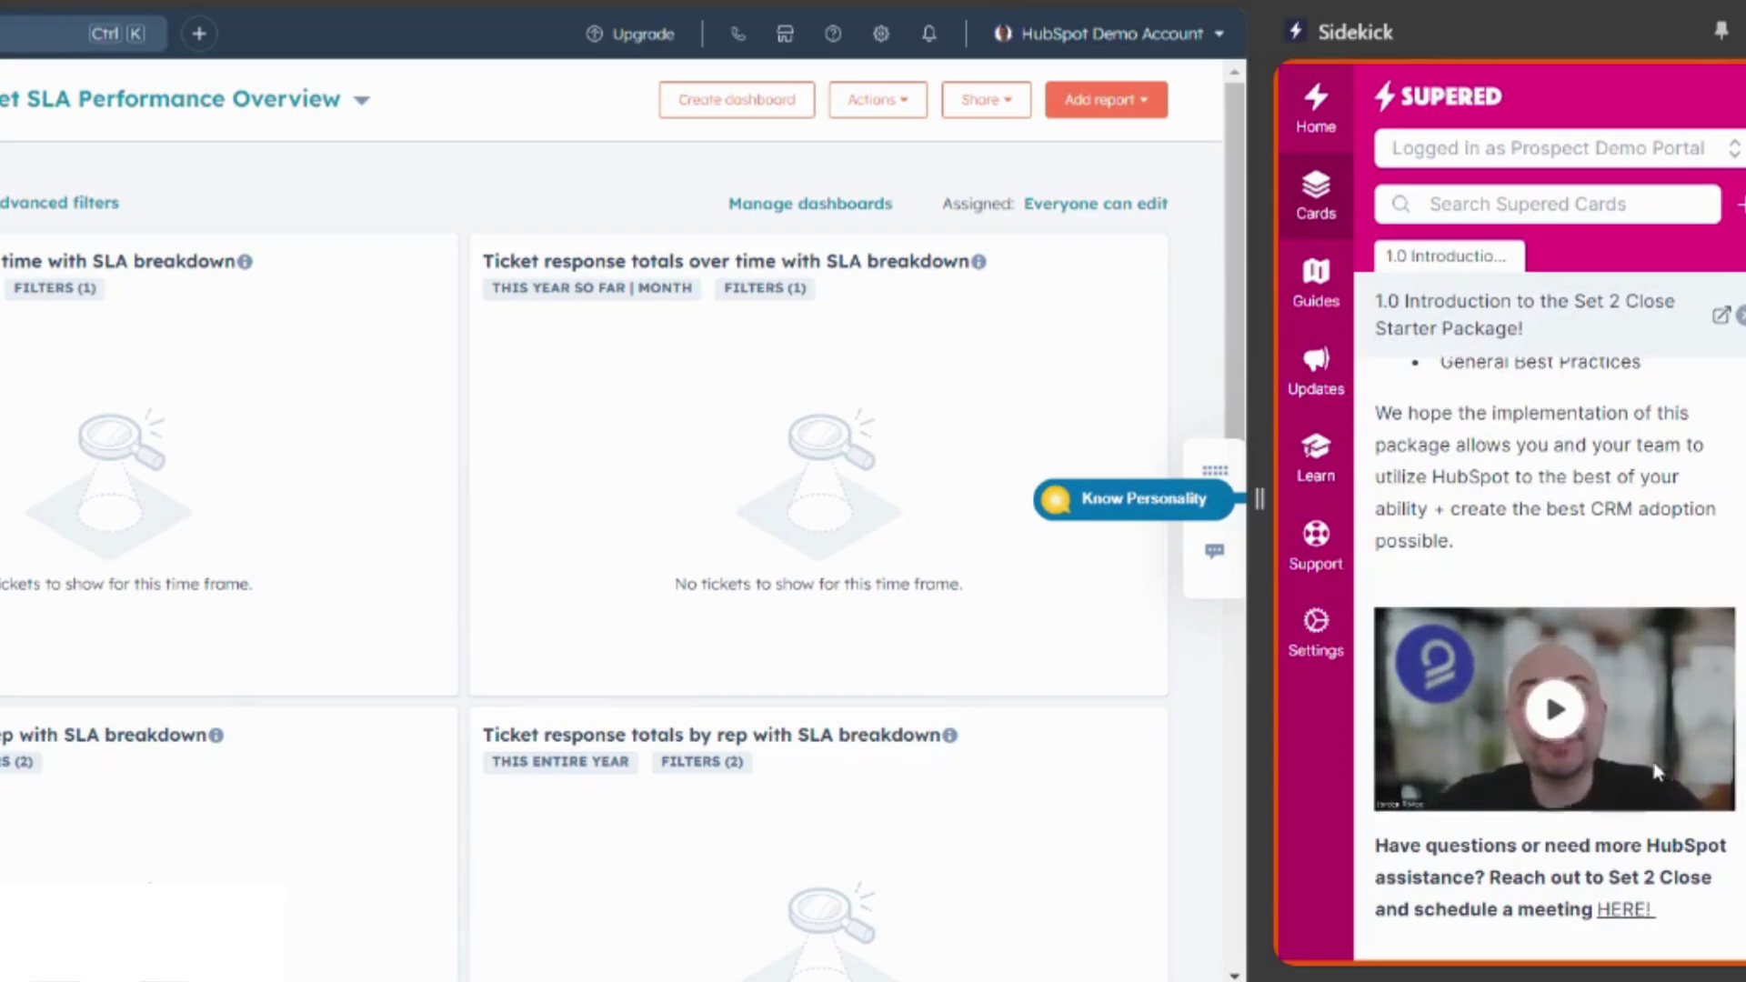
{"action": "scroll", "coordinate": [1656, 772], "scroll_direction": "up", "scroll_amount": 3}
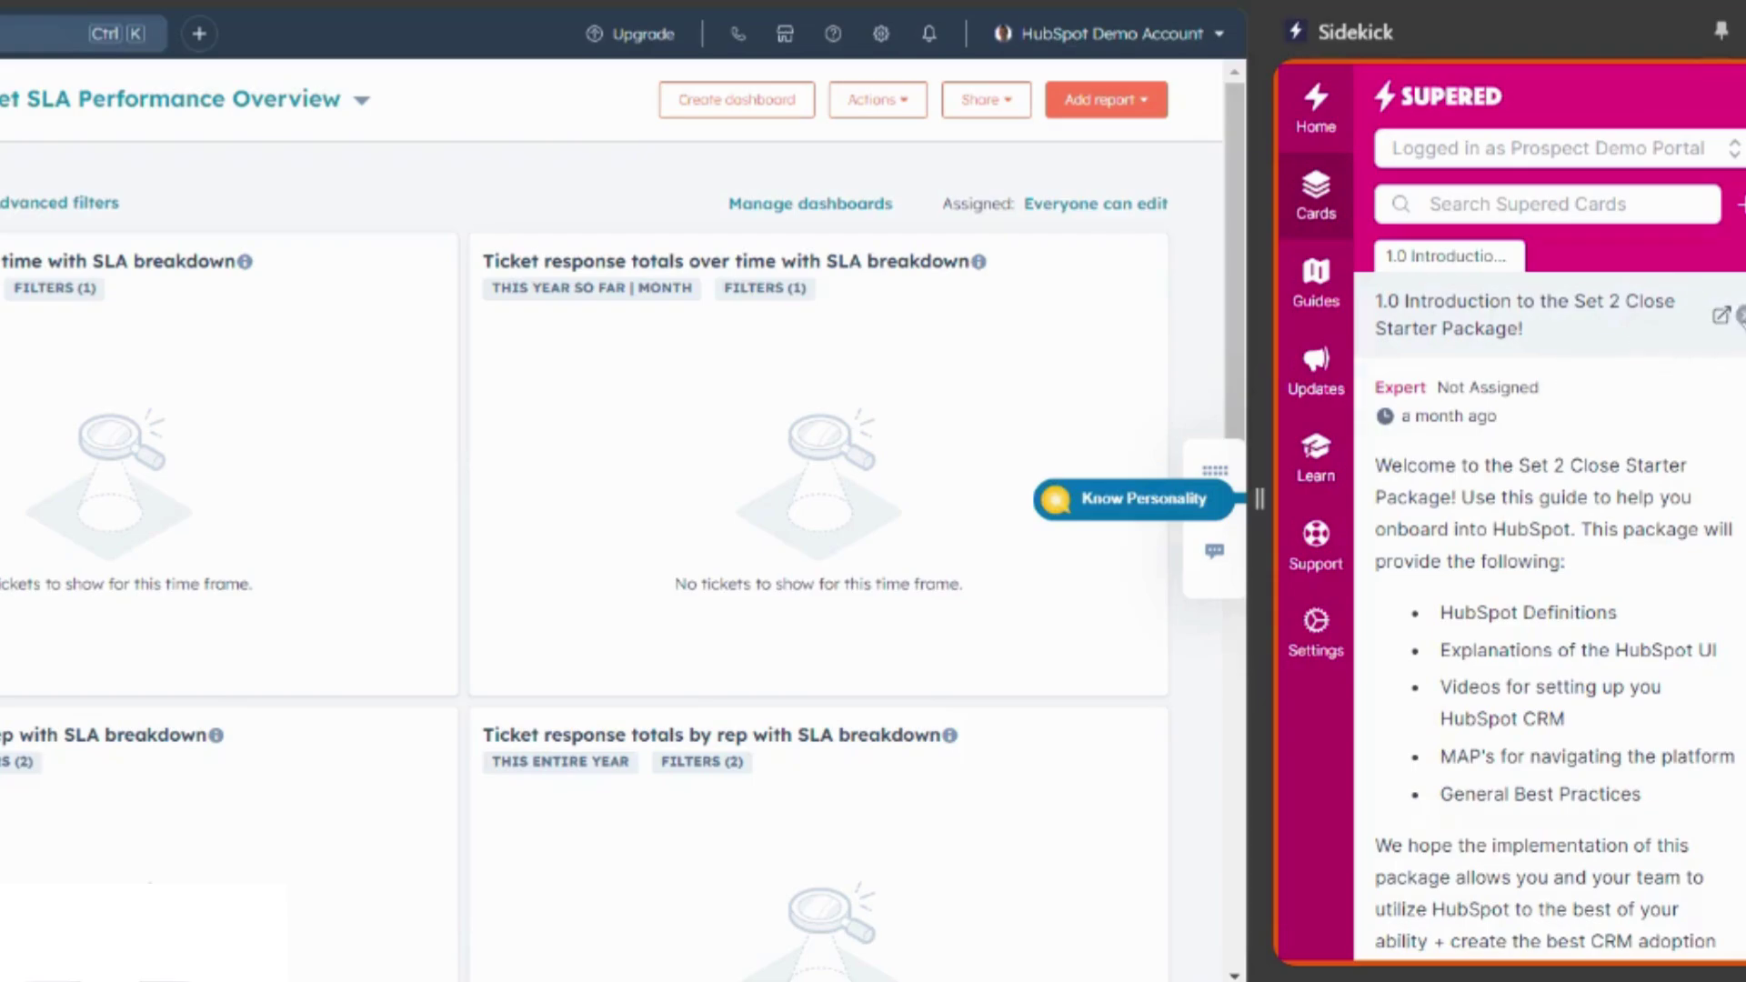
Step: Open the '1.1 Connect Your Email Account to HubSpot' card from the Getting Started list
{"action": "left_click", "coordinate": [1738, 315]}
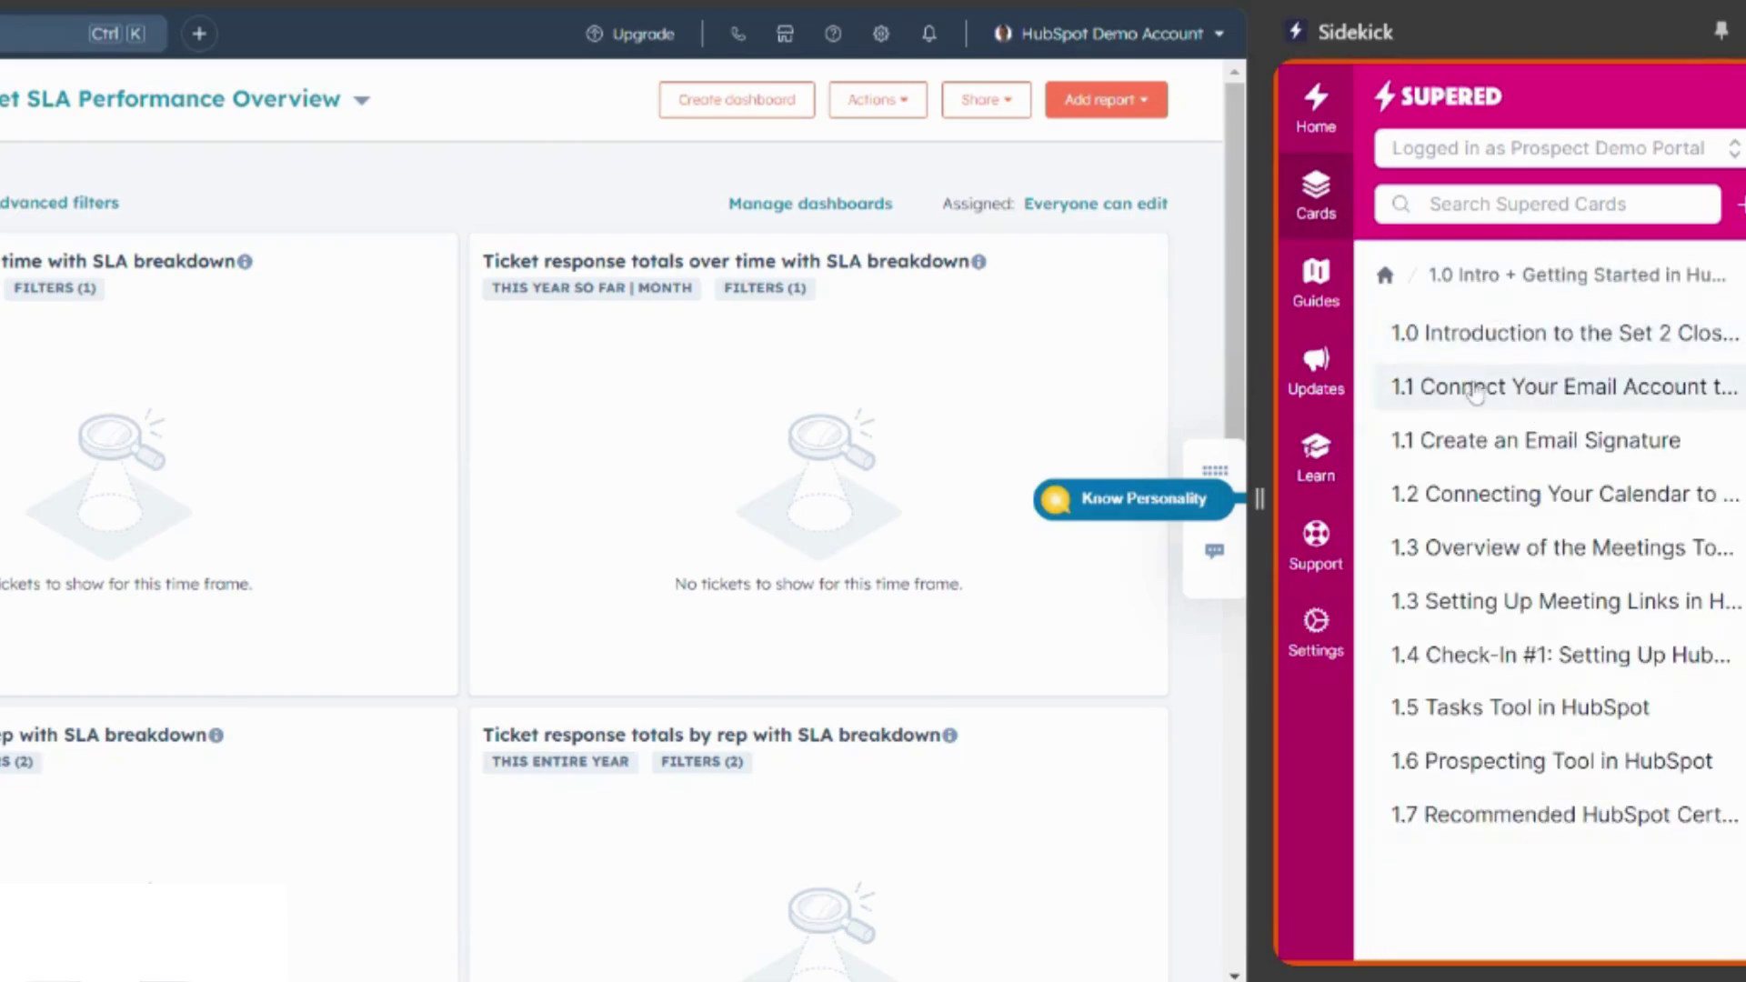
{"action": "left_click", "coordinate": [1476, 390]}
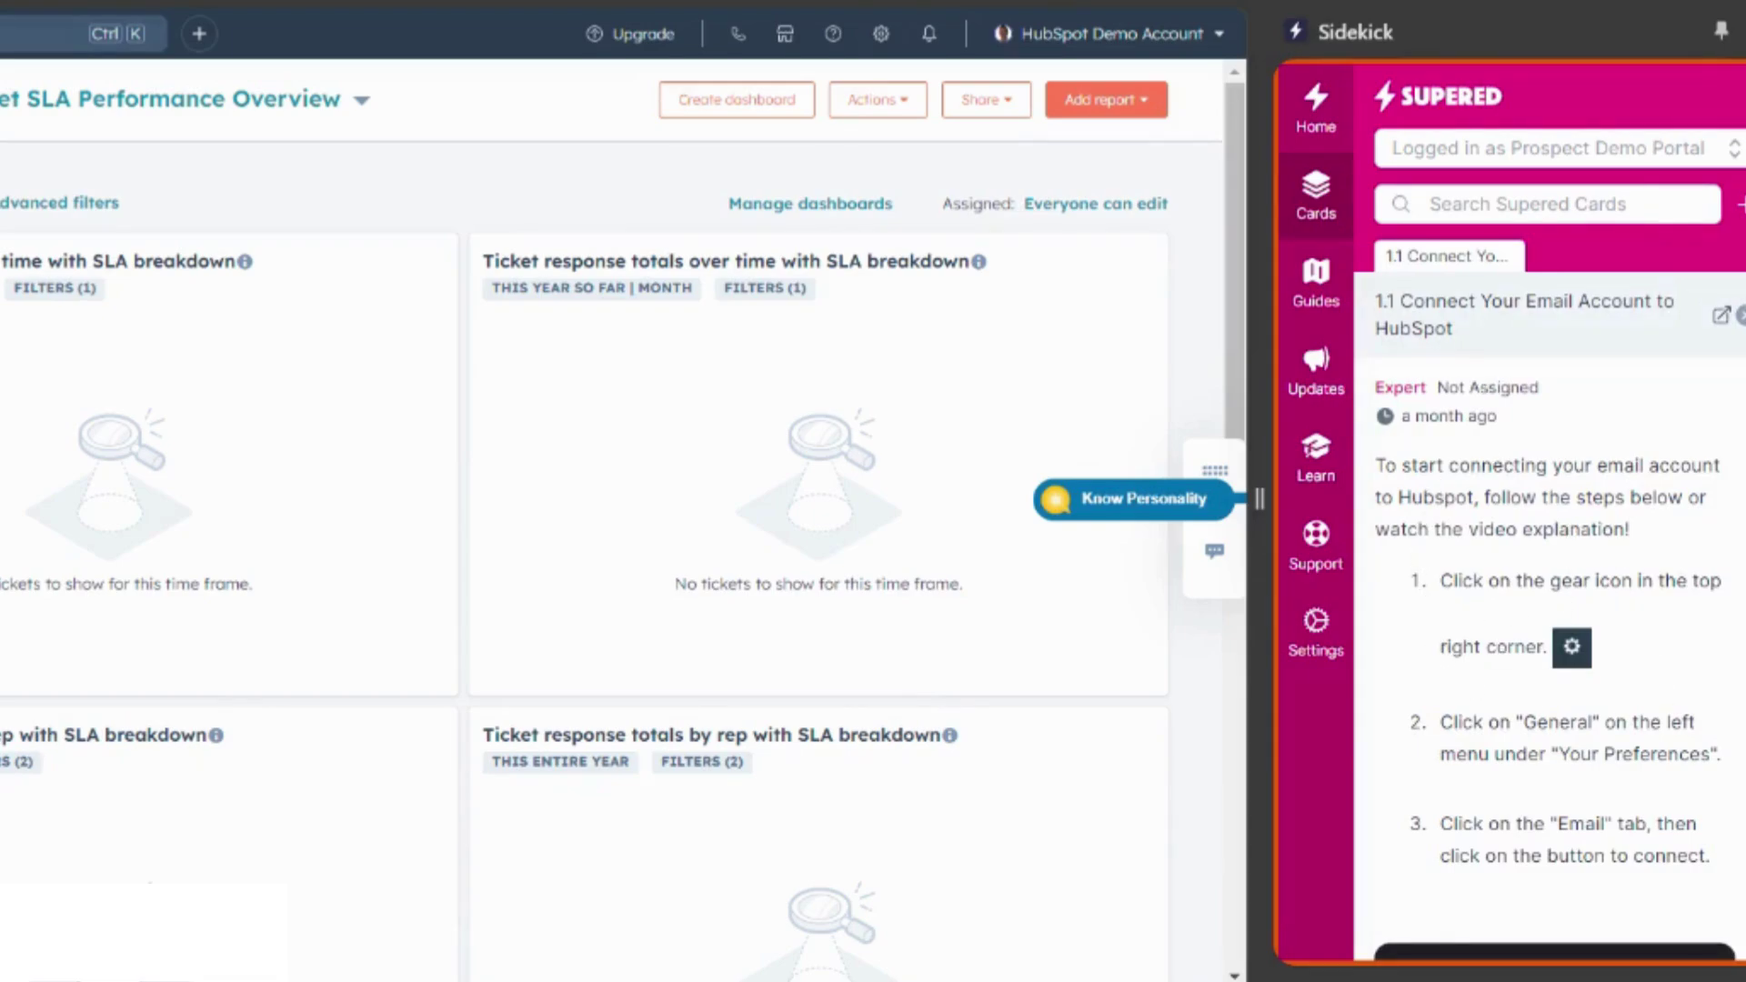
{"action": "scroll", "coordinate": [1564, 582], "scroll_direction": "down", "scroll_amount": 5}
{"action": "scroll", "coordinate": [1556, 601], "scroll_direction": "down", "scroll_amount": 5}
{"action": "scroll", "coordinate": [1501, 613], "scroll_direction": "down", "scroll_amount": 5}
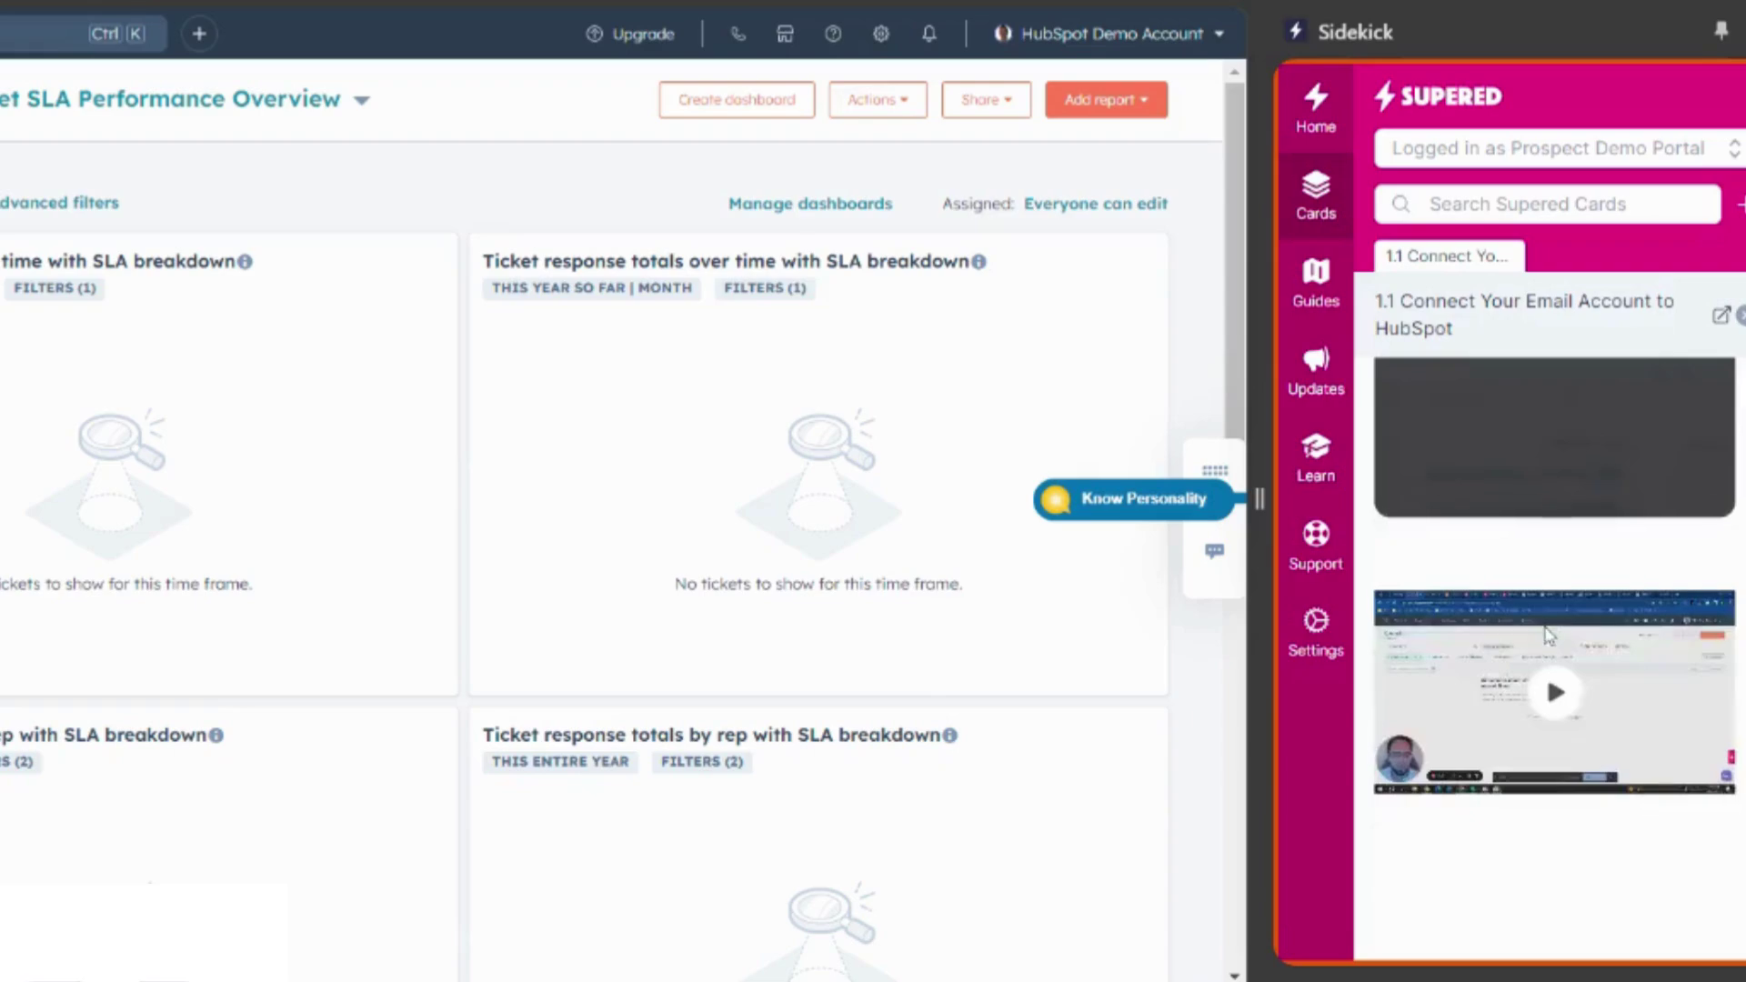
{"action": "scroll", "coordinate": [1417, 623], "scroll_direction": "down", "scroll_amount": 3}
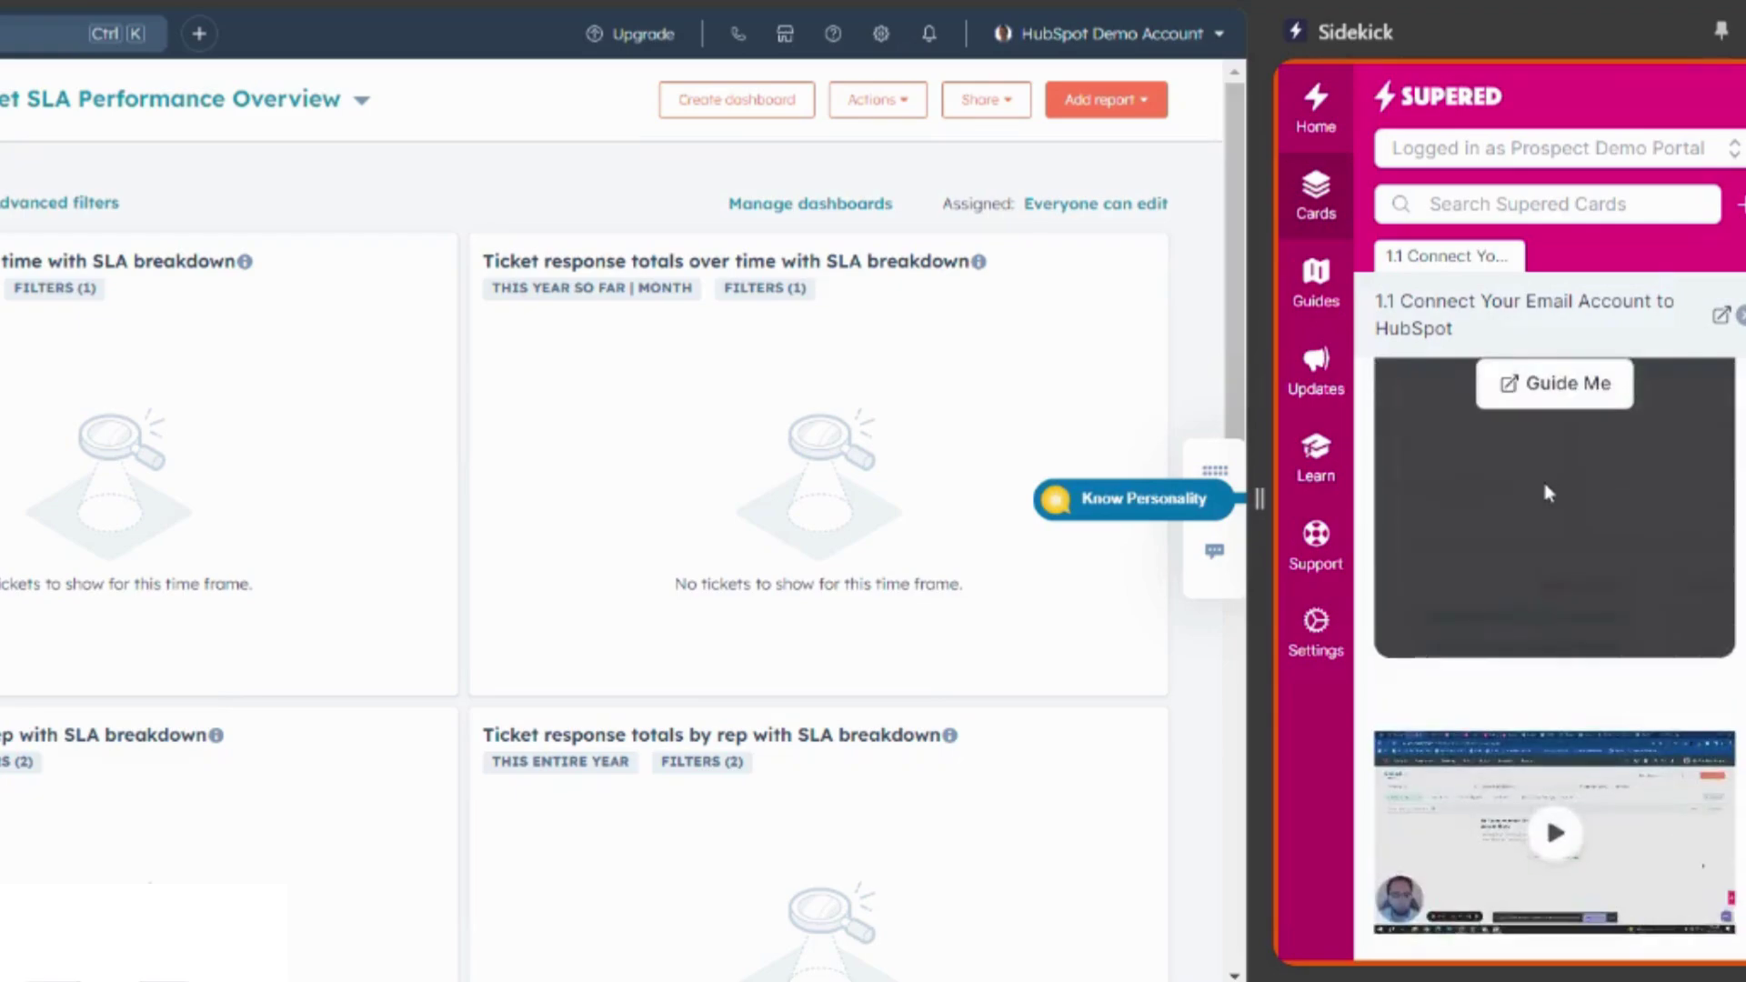
{"action": "scroll", "coordinate": [1531, 509], "scroll_direction": "up", "scroll_amount": 2}
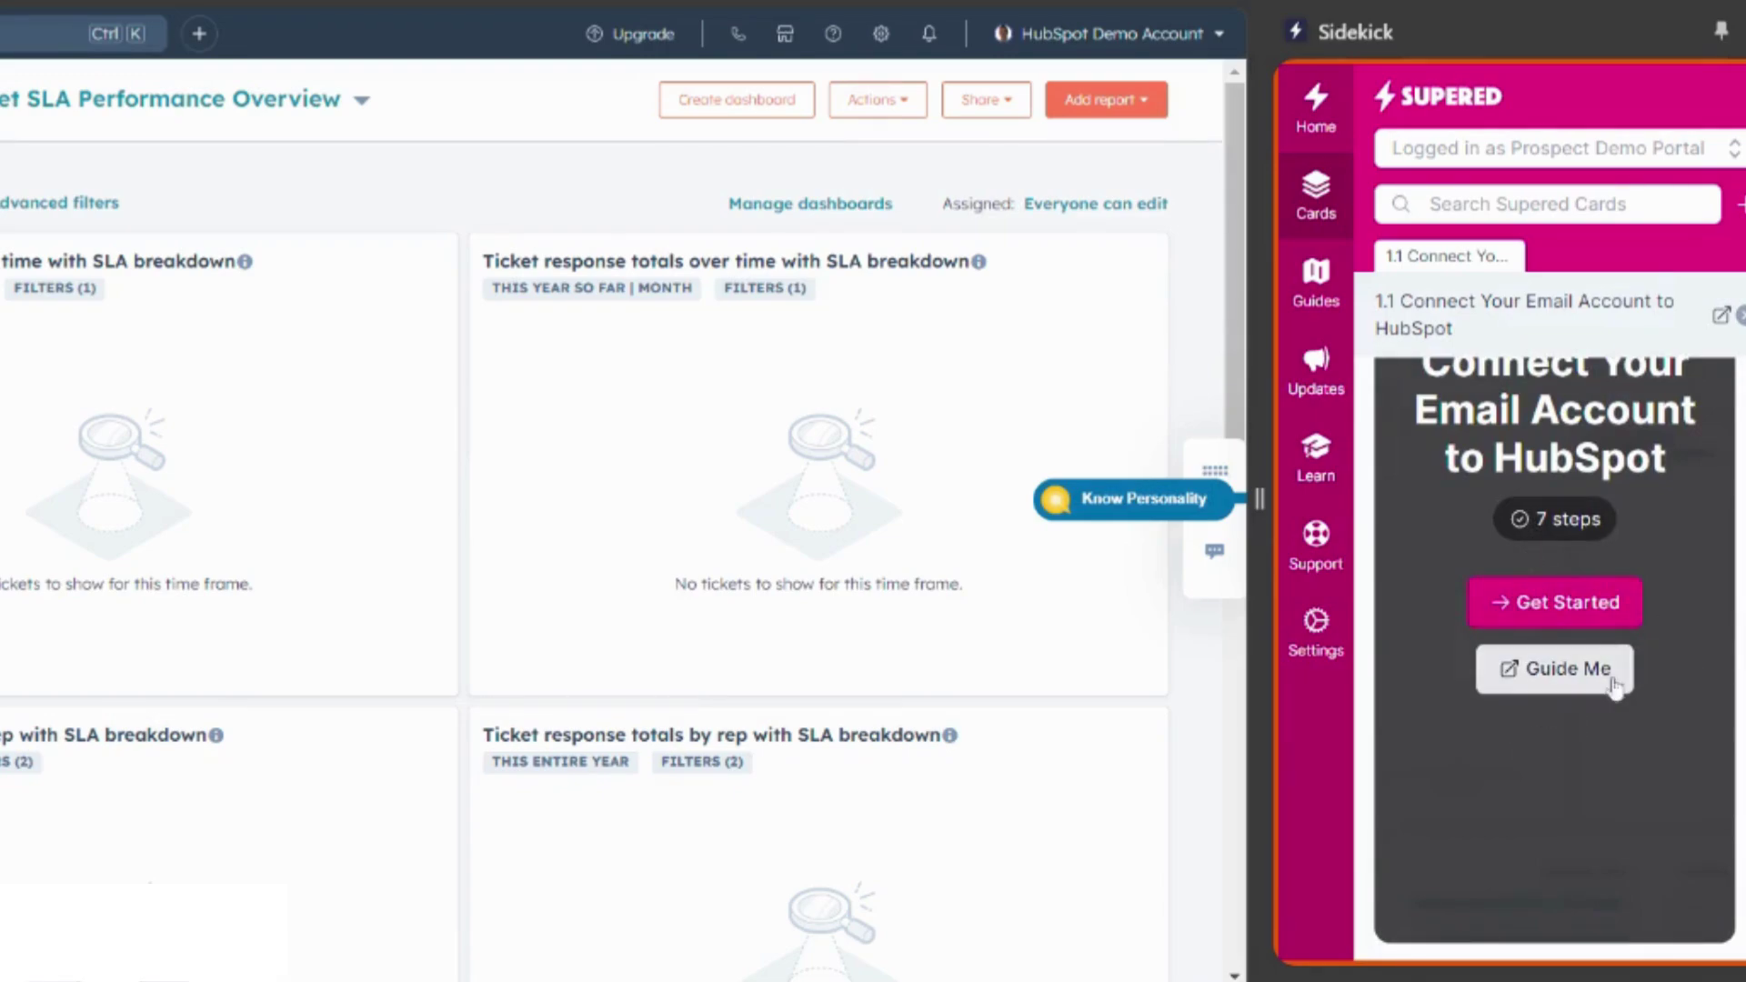
Step: Start the Guide Me tour and follow it through settings to General under Your Preferences
{"action": "left_click", "coordinate": [1548, 682]}
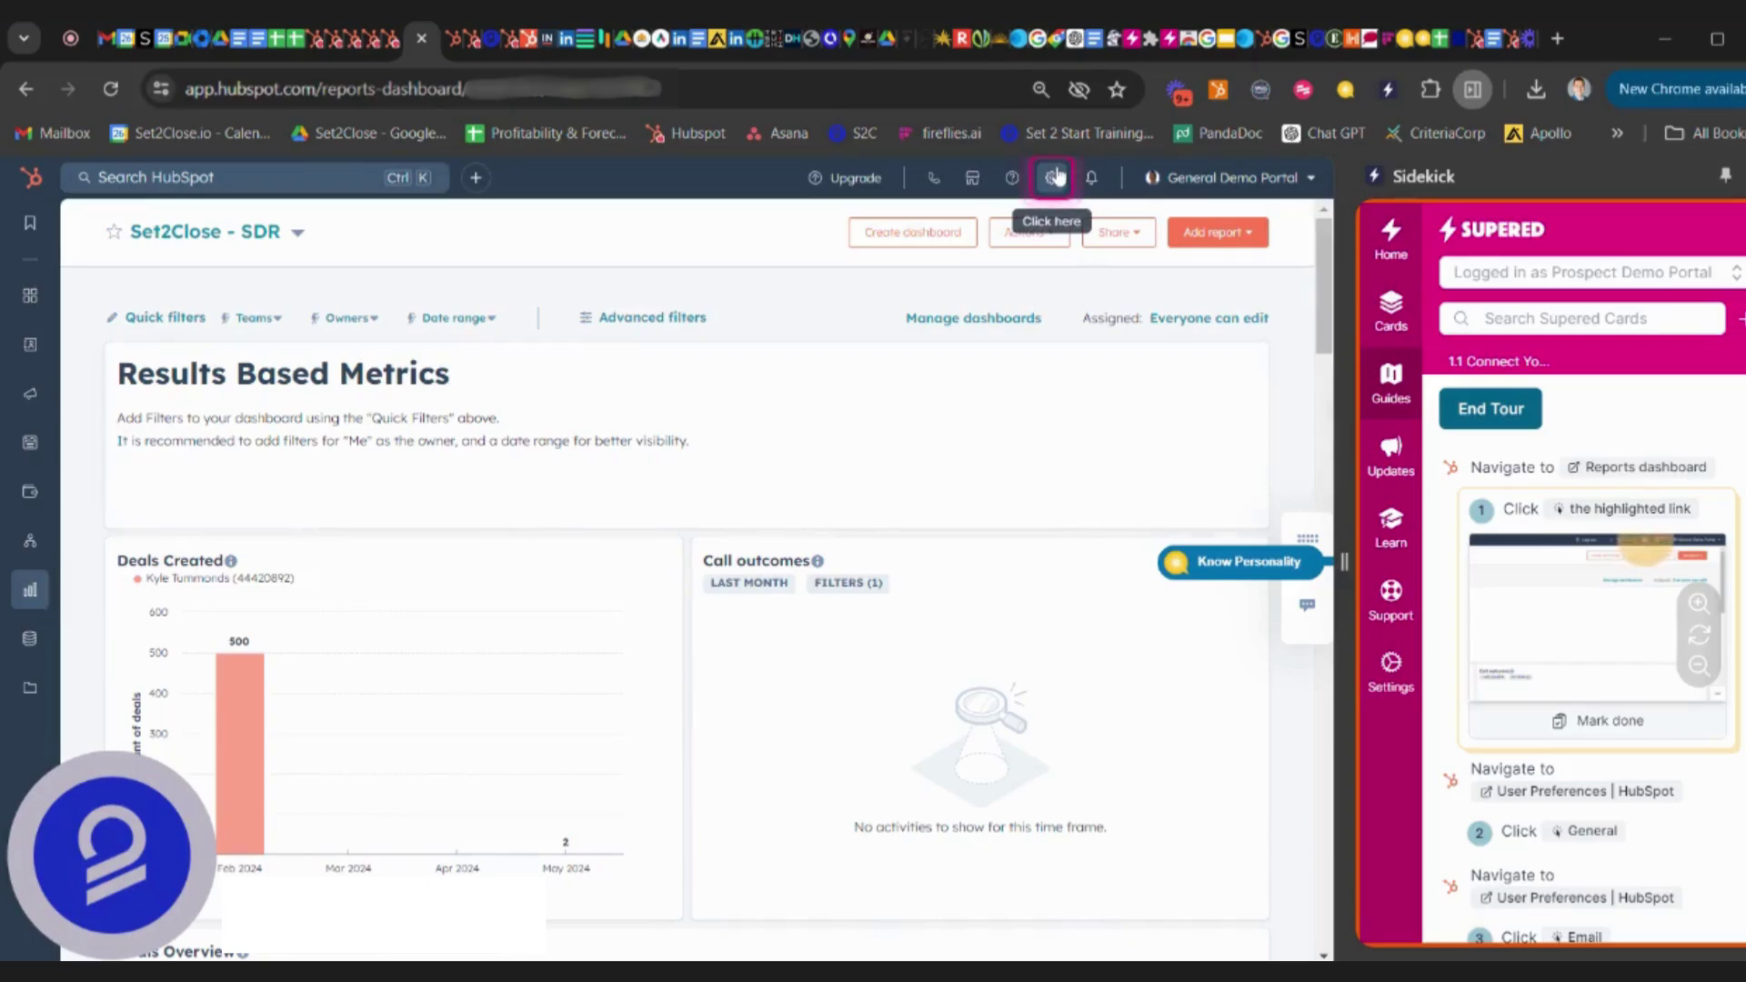
{"action": "left_click", "coordinate": [1056, 177]}
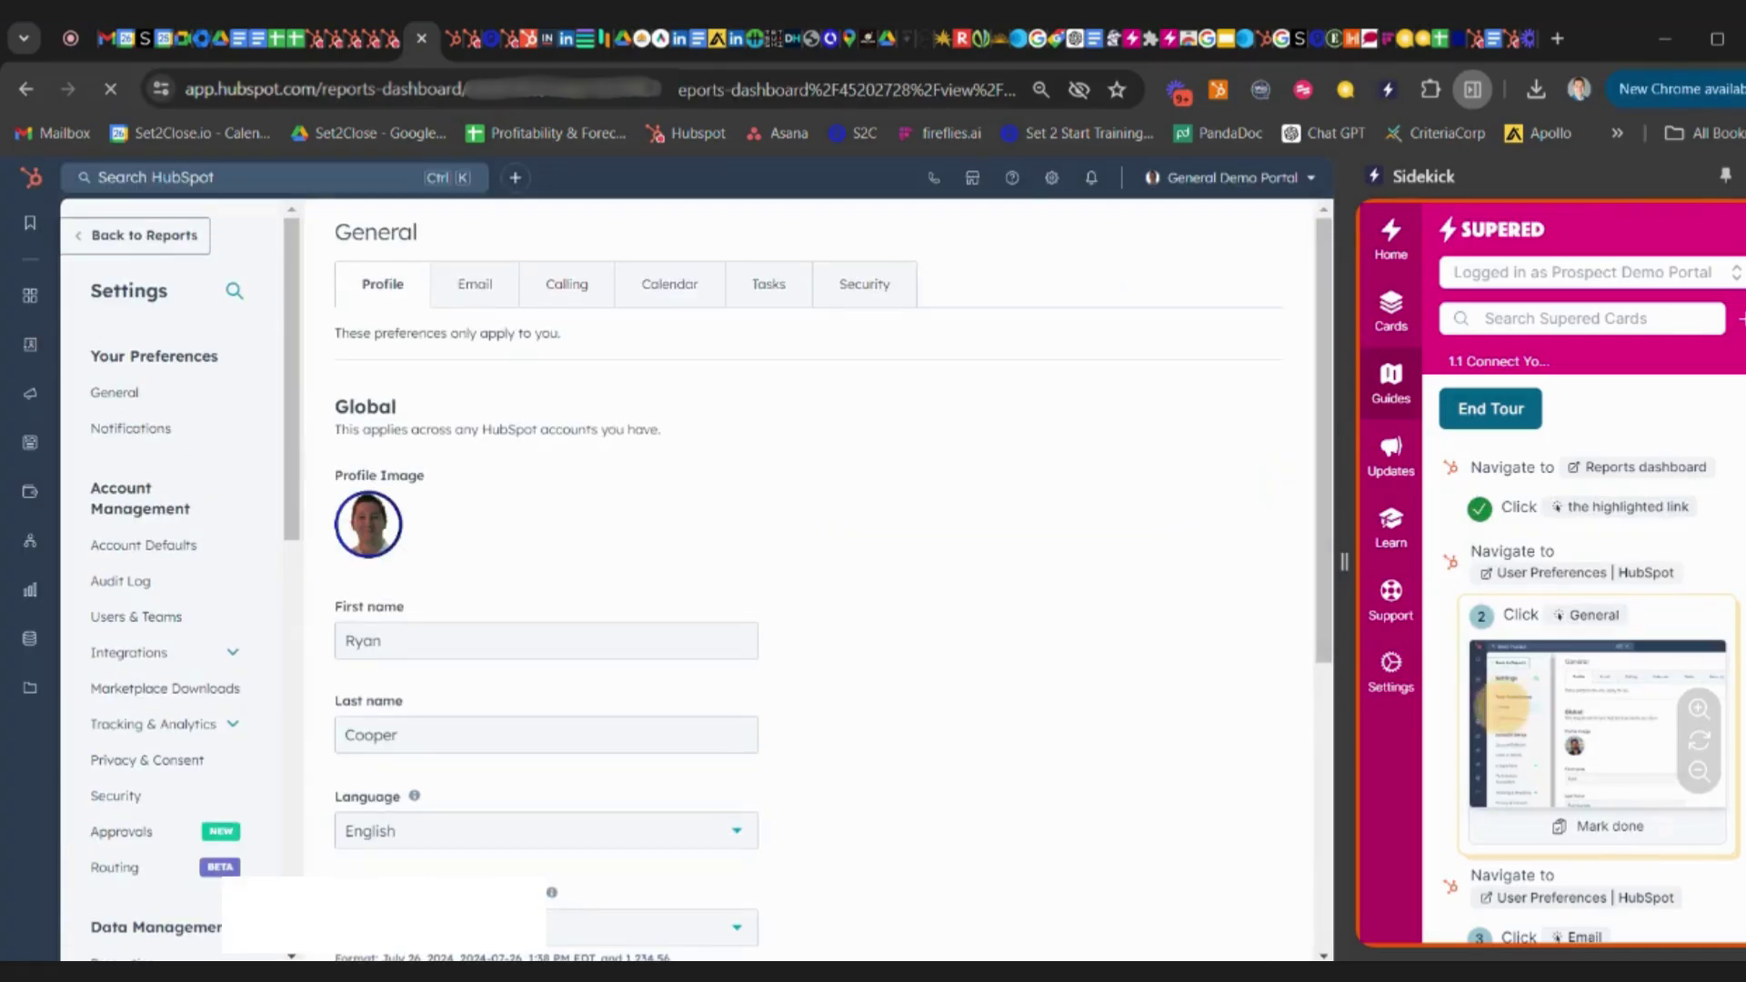
{"action": "left_click", "coordinate": [171, 395]}
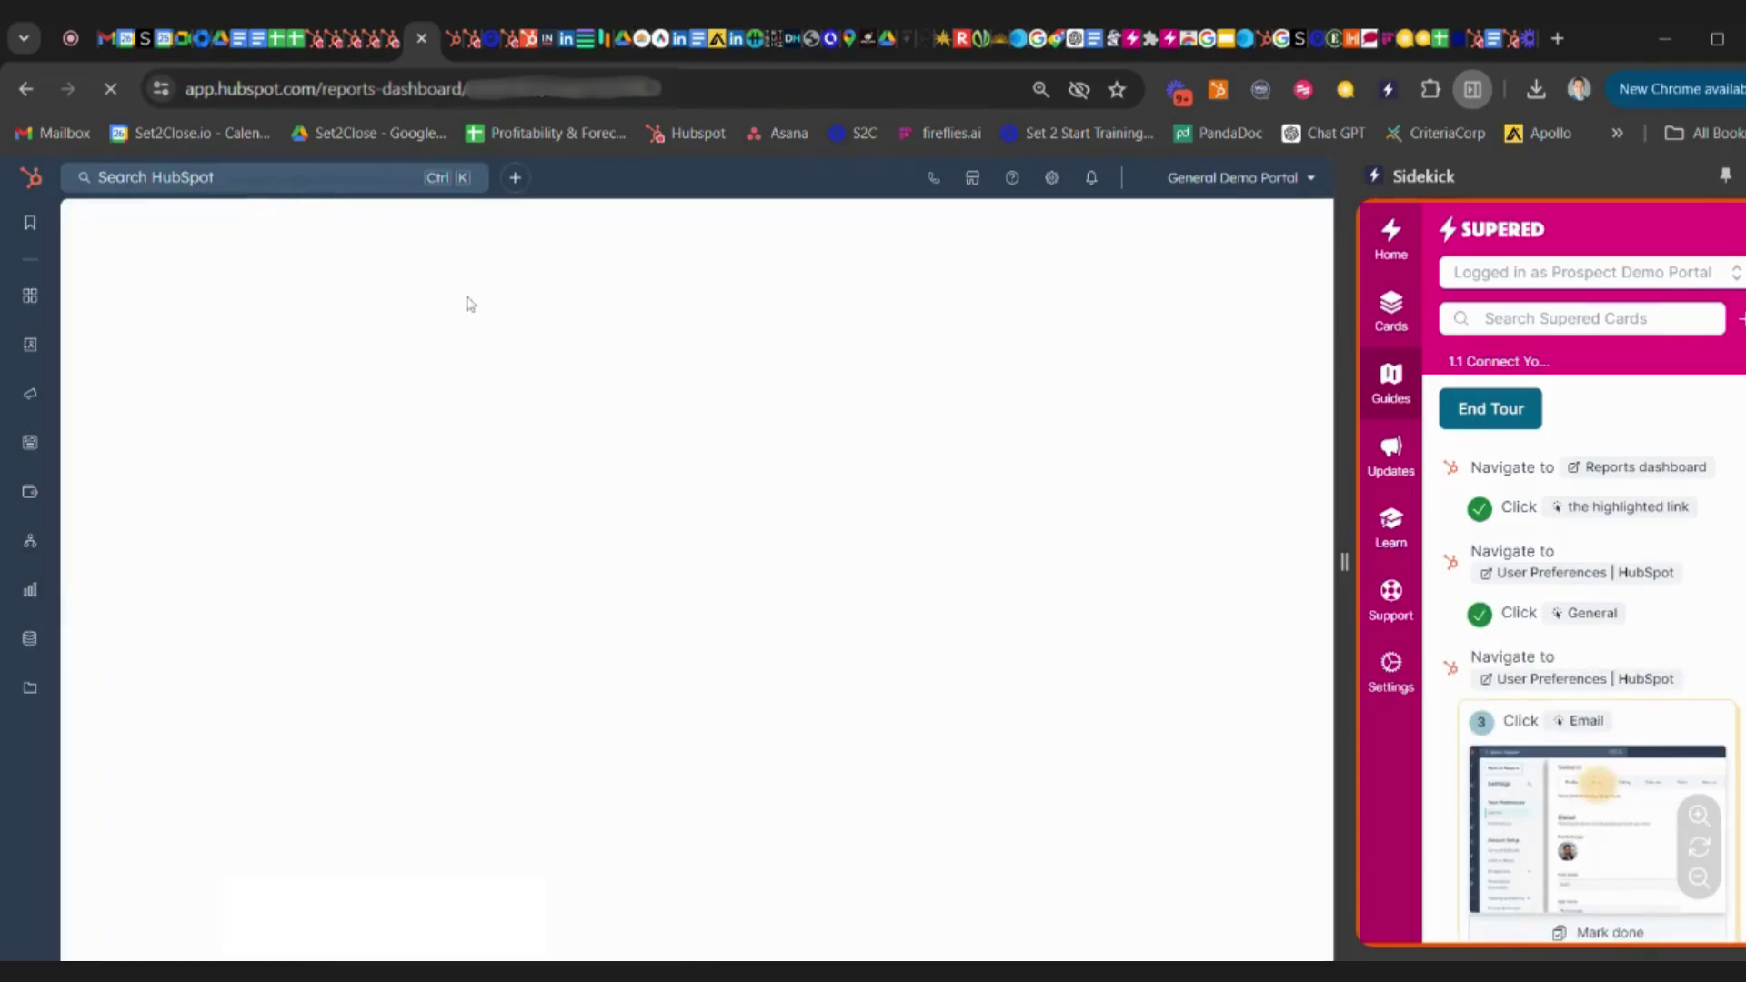
Step: Begin Connect personal email from the Email preferences tab, completing the tour
{"action": "left_click", "coordinate": [466, 293]}
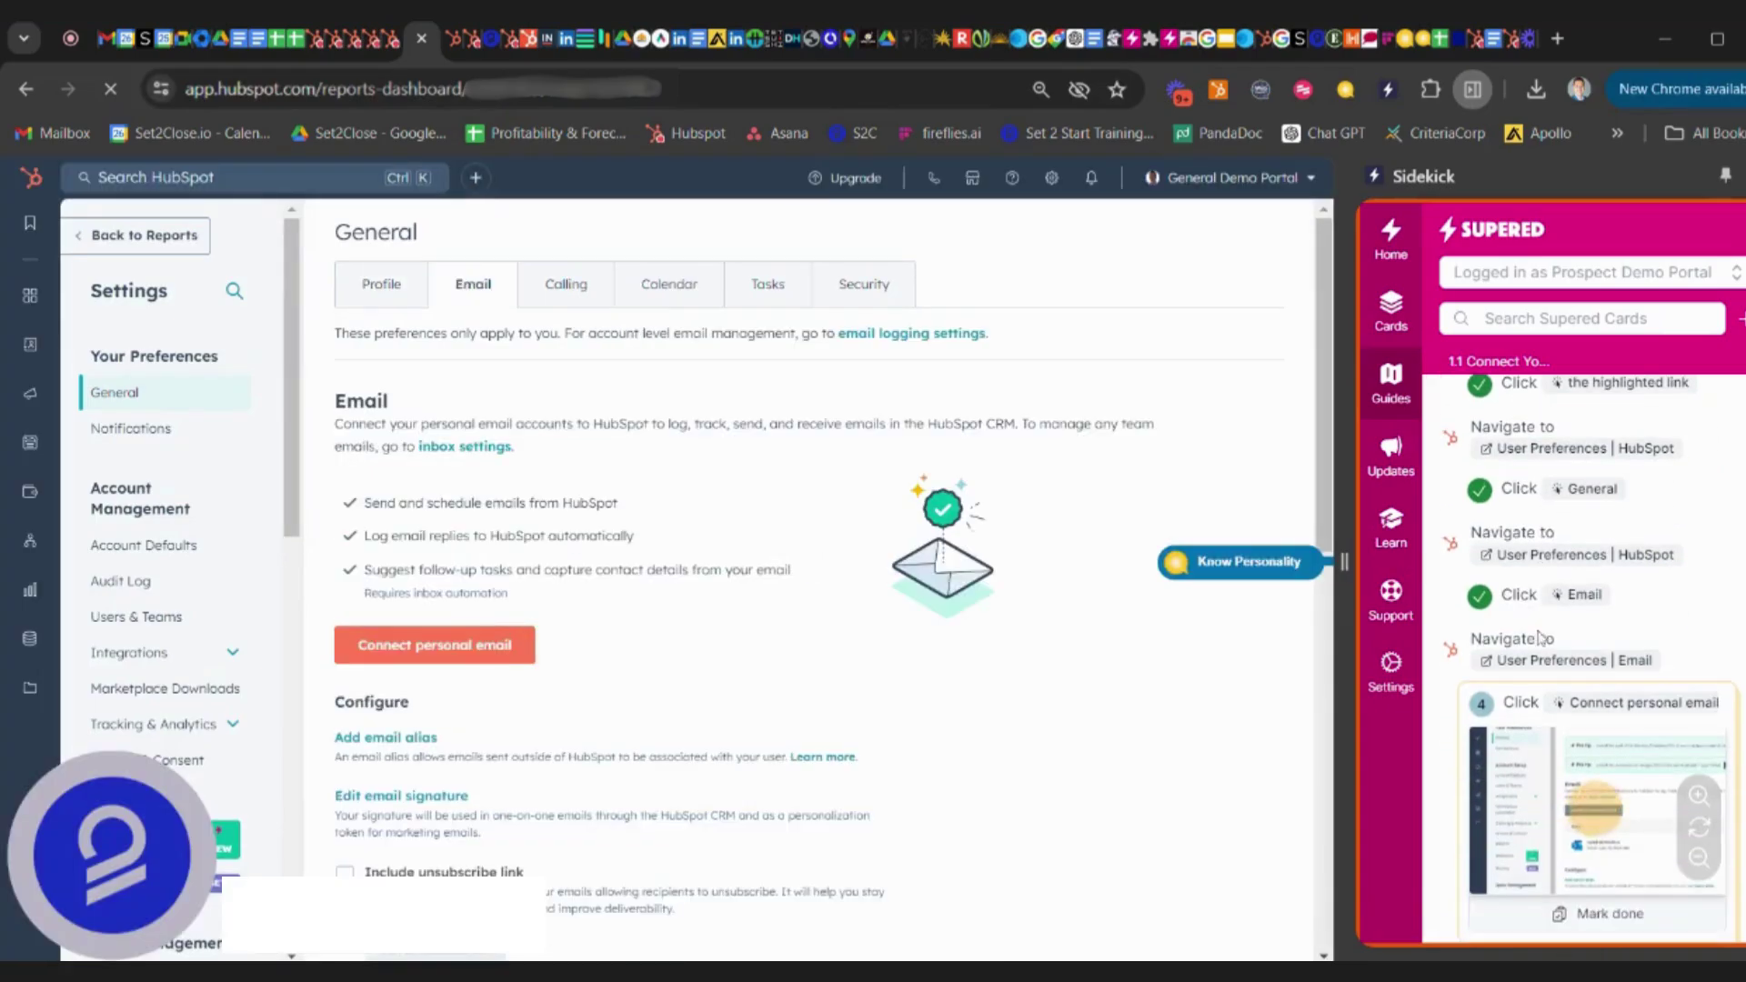
{"action": "left_click", "coordinate": [465, 652]}
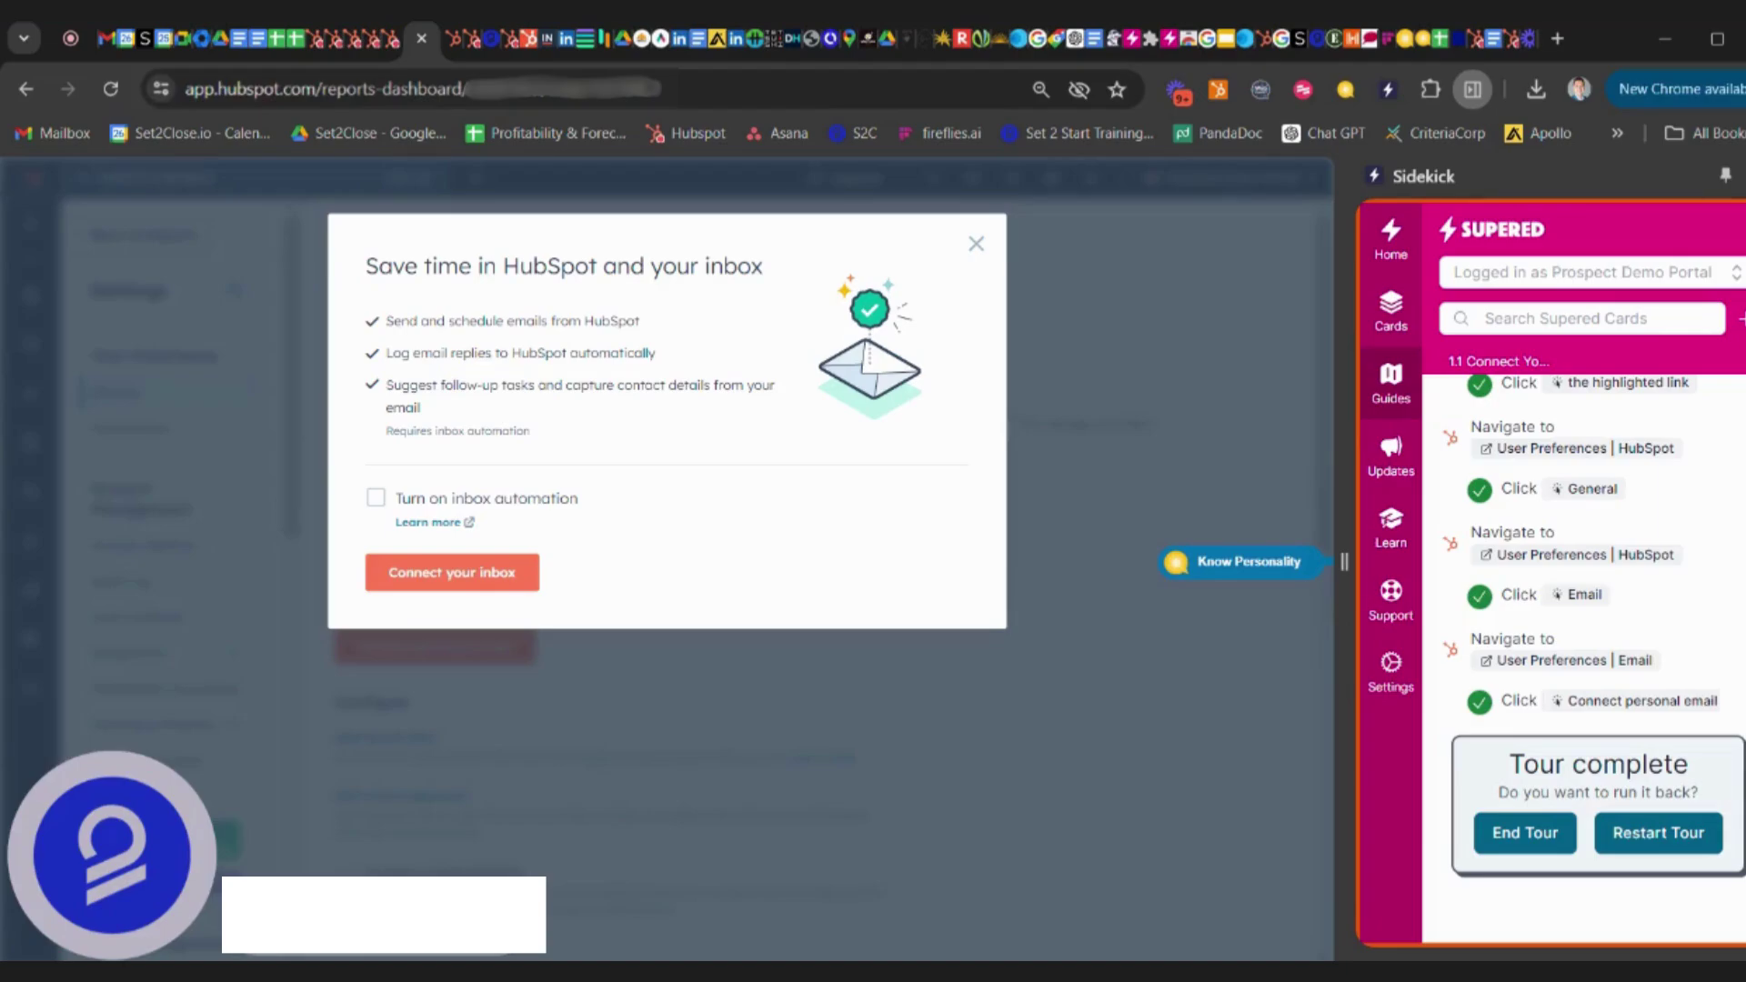
Step: Close the 'Save time in HubSpot and your inbox' dialog and end the completed tour
{"action": "left_click", "coordinate": [975, 247]}
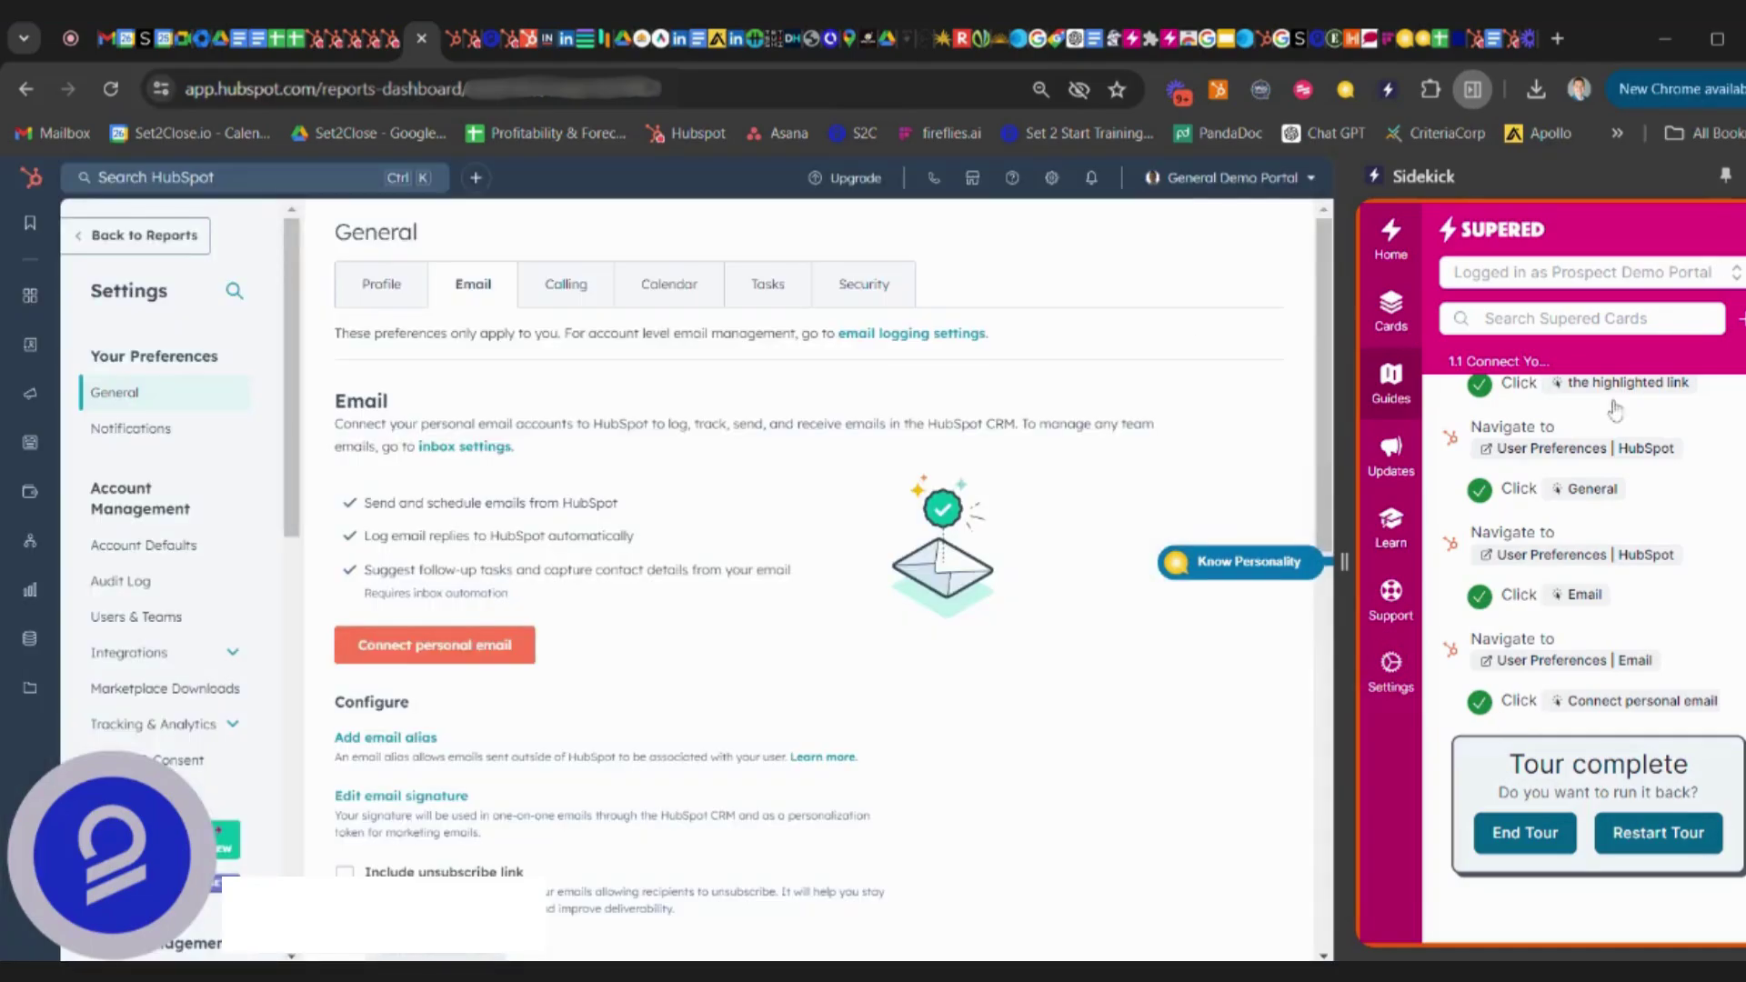
{"action": "scroll", "coordinate": [1583, 470], "scroll_direction": "up", "scroll_amount": 1}
{"action": "scroll", "coordinate": [1582, 471], "scroll_direction": "up", "scroll_amount": 2}
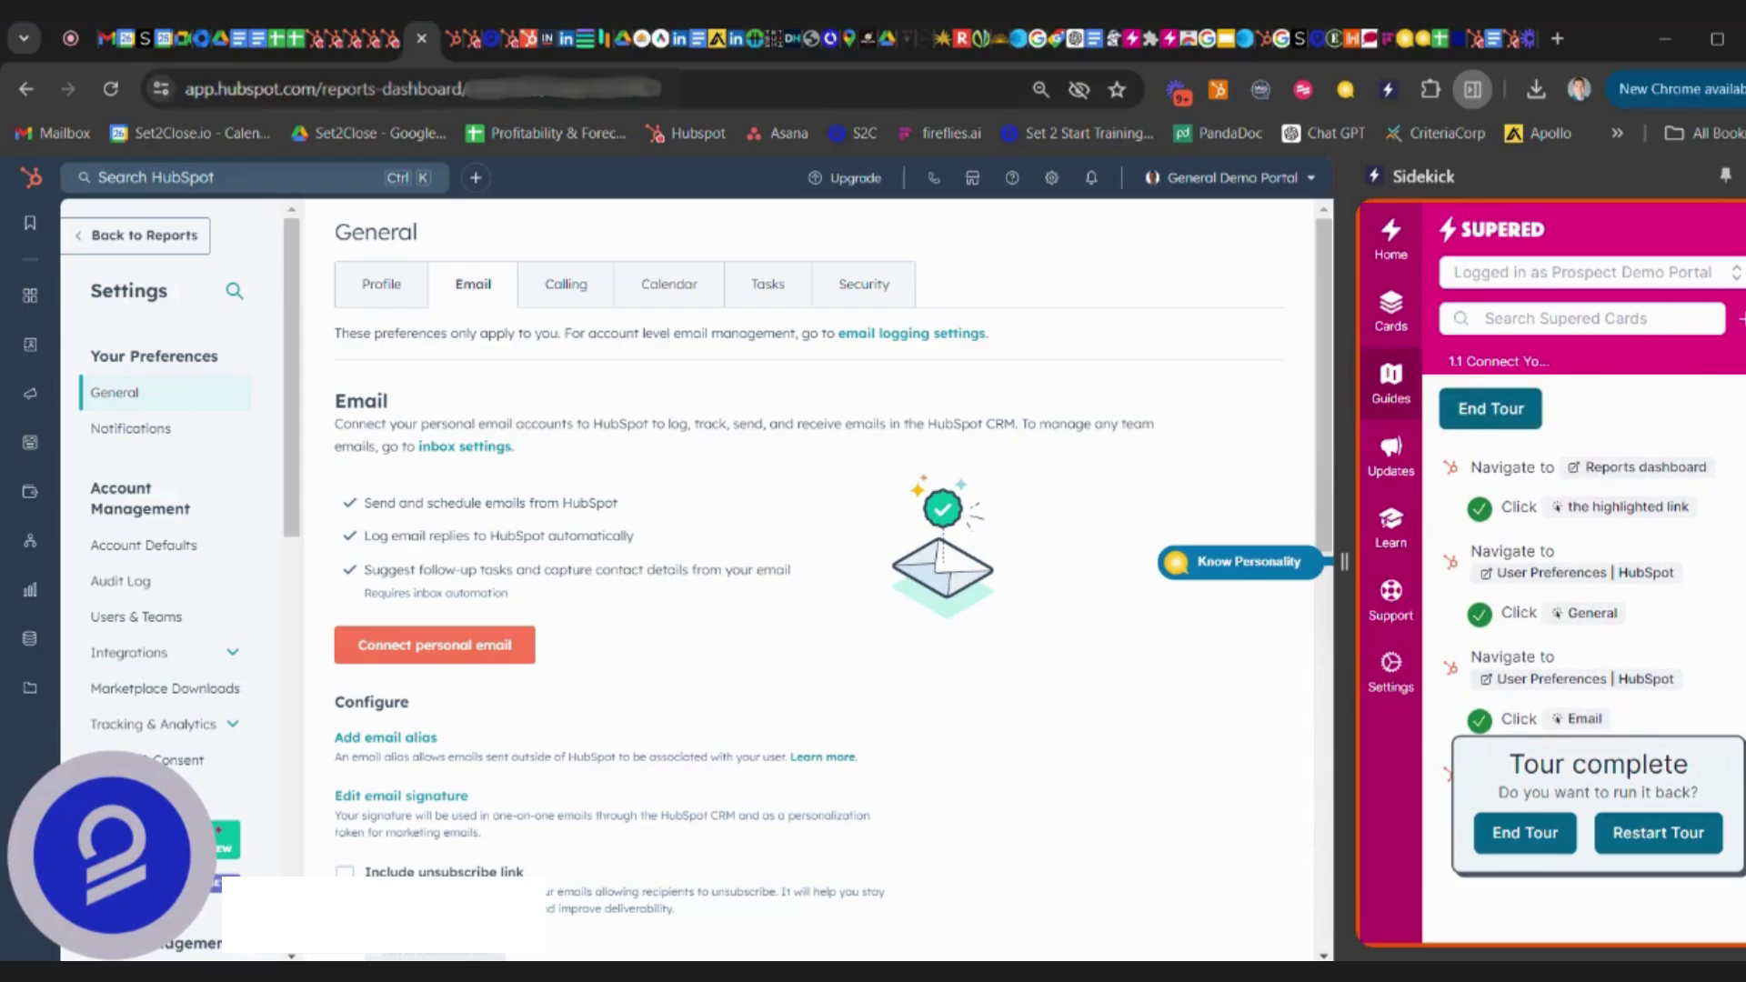
{"action": "left_click", "coordinate": [1533, 423]}
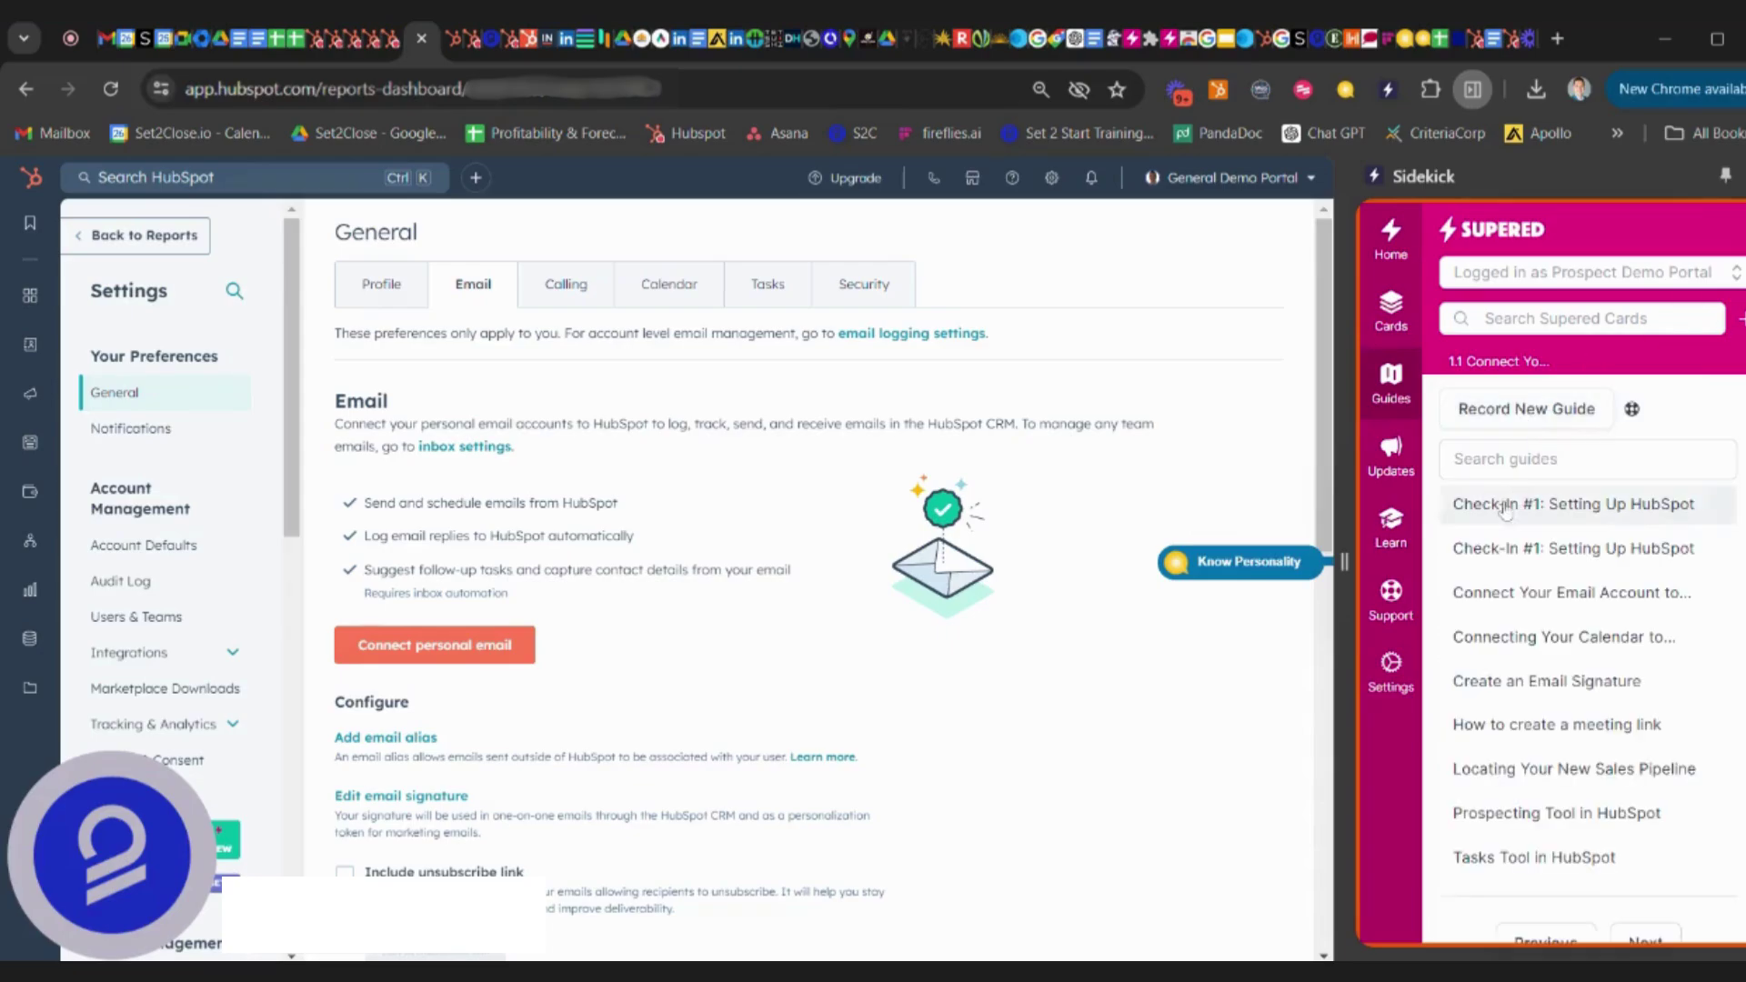